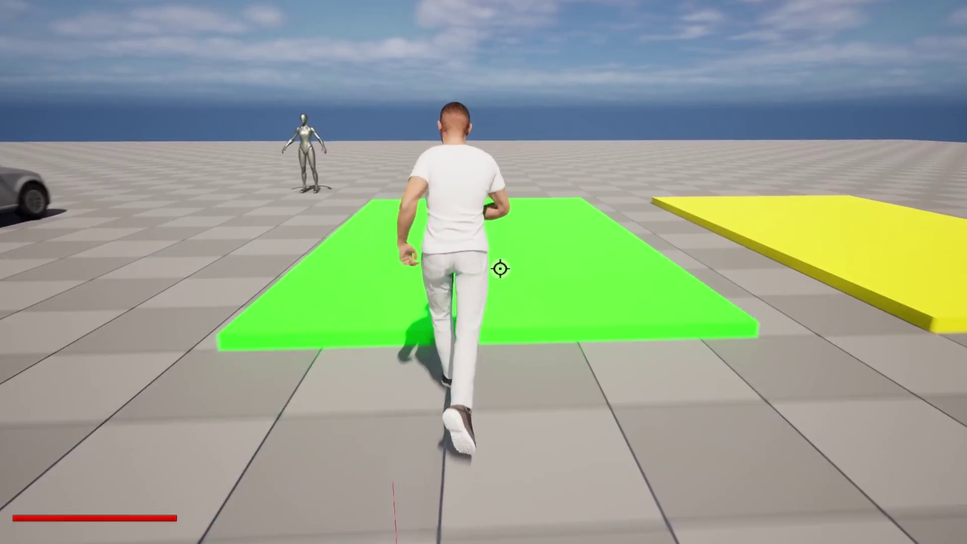
key("d")
key("s")
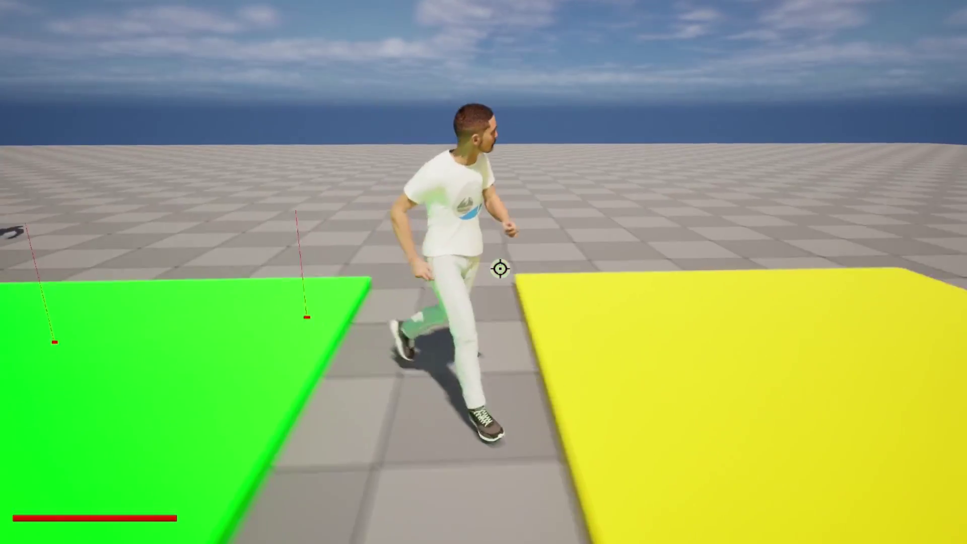
key("a")
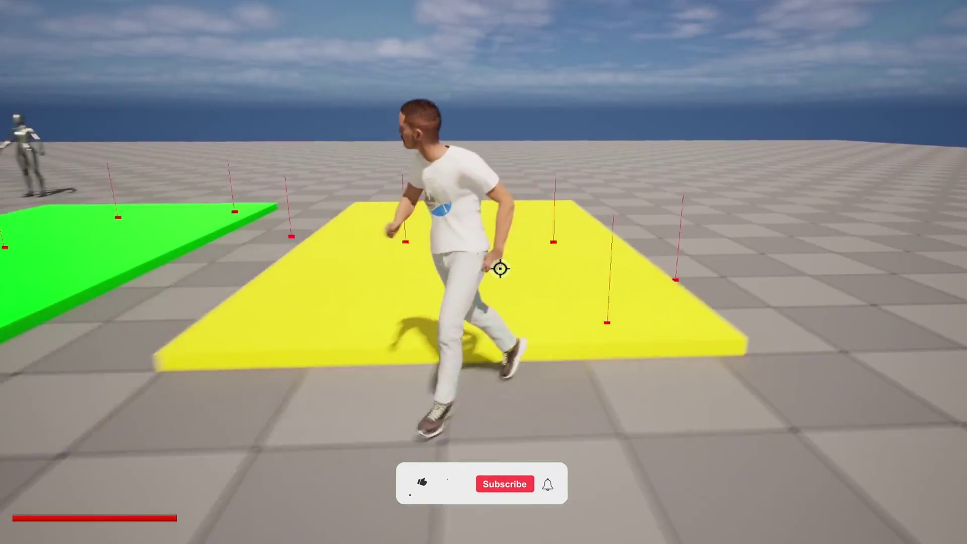
key("w")
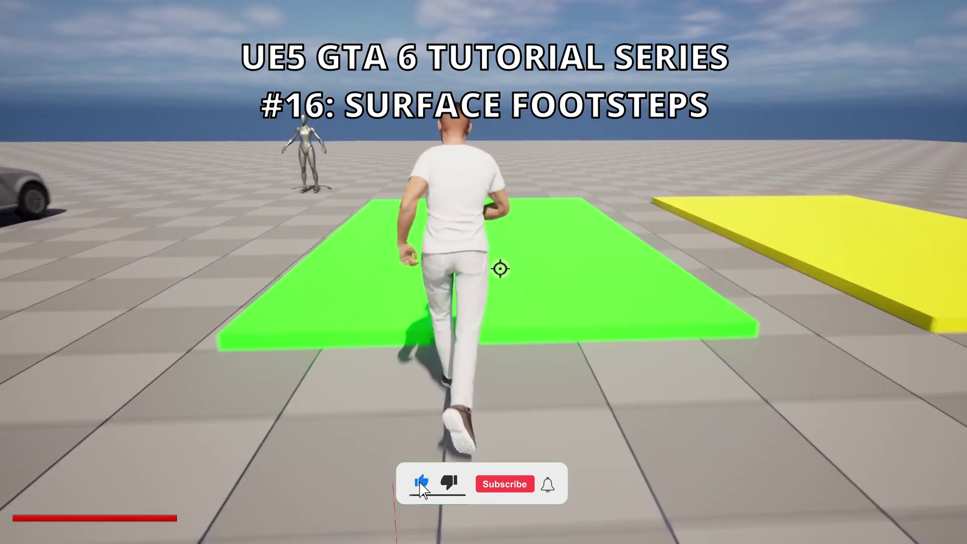
key("d")
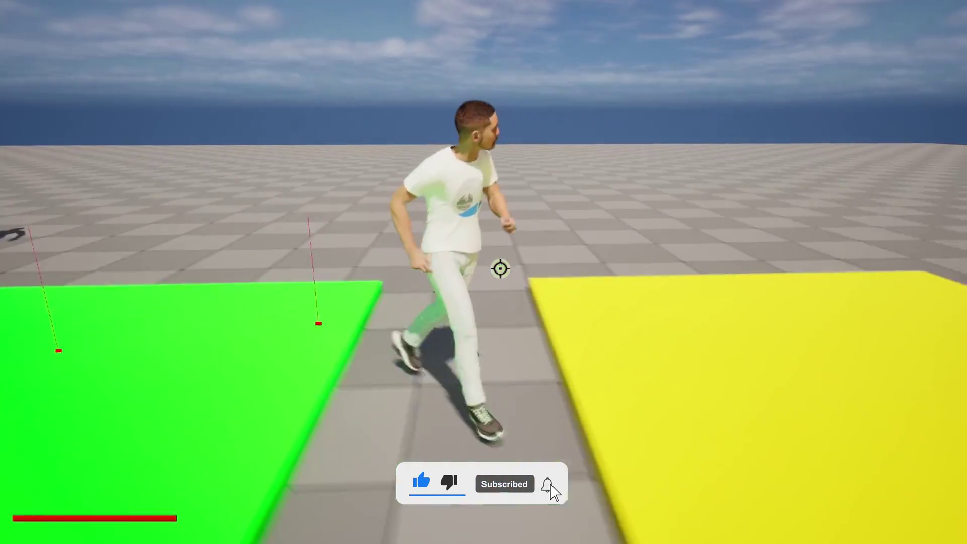
key("a")
key("s")
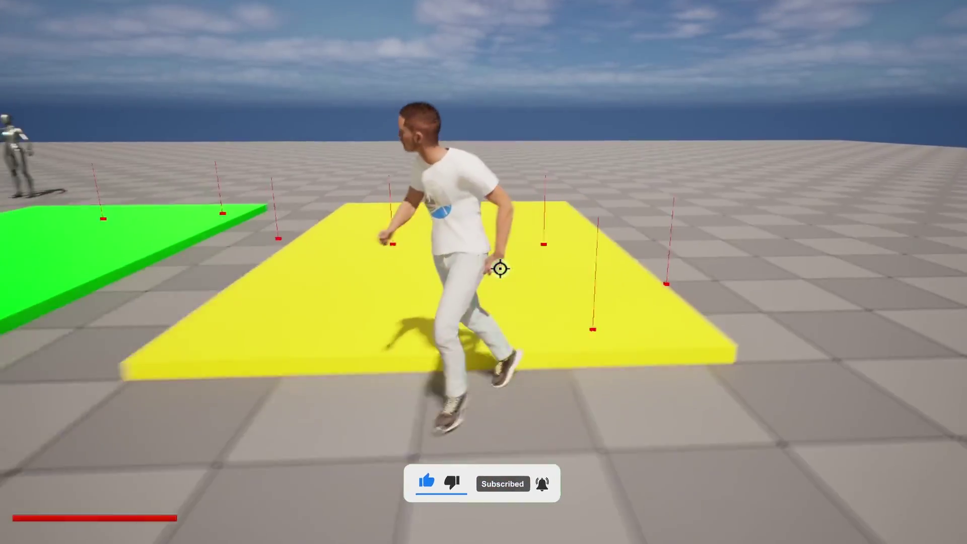
key("w")
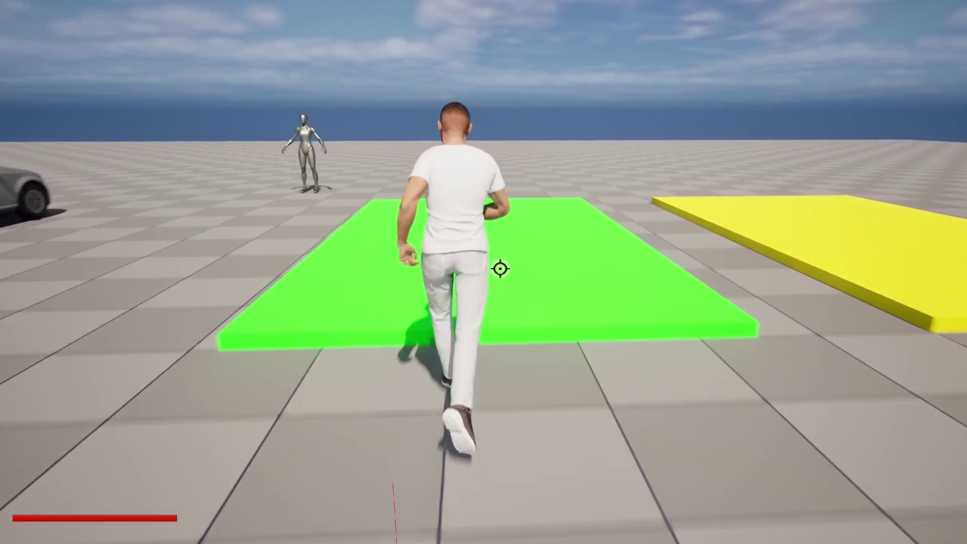
key("d")
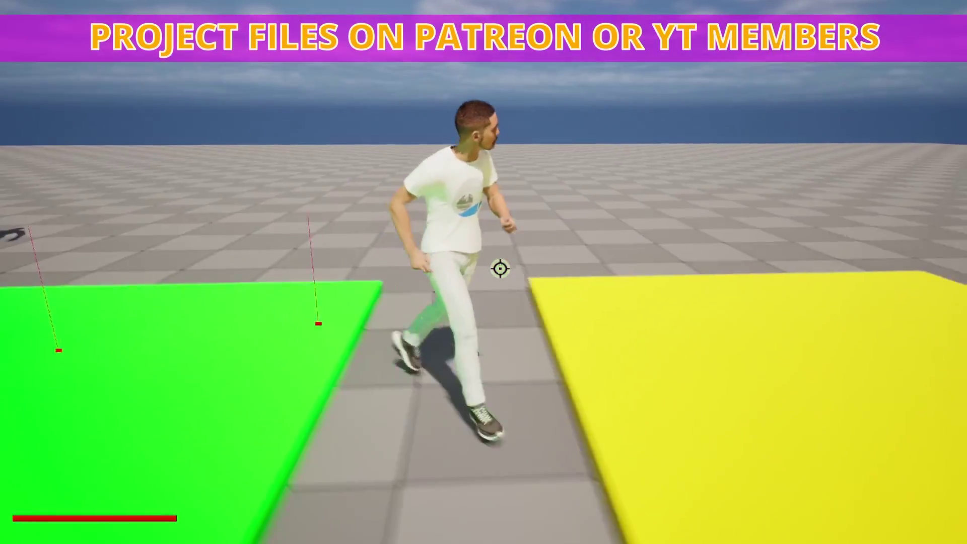
key("s")
key("a")
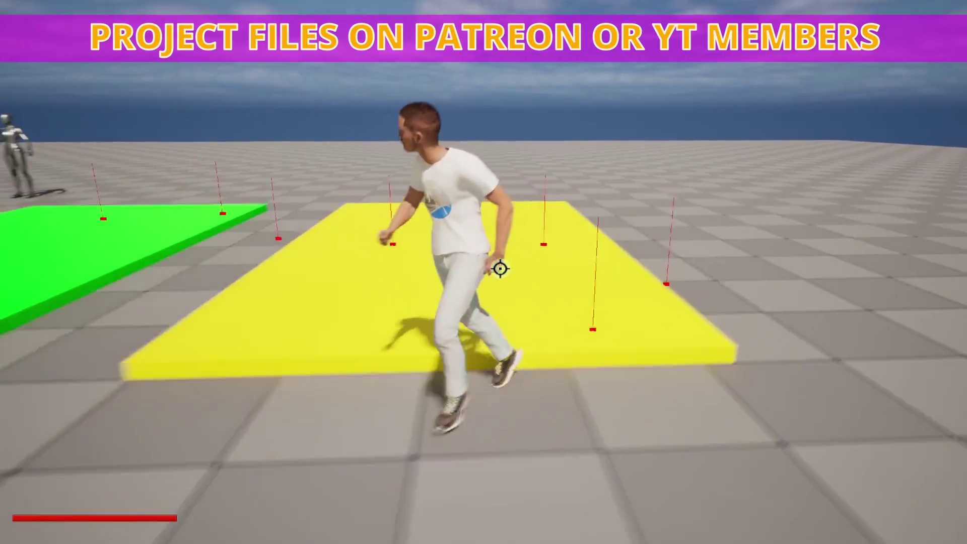
key("w")
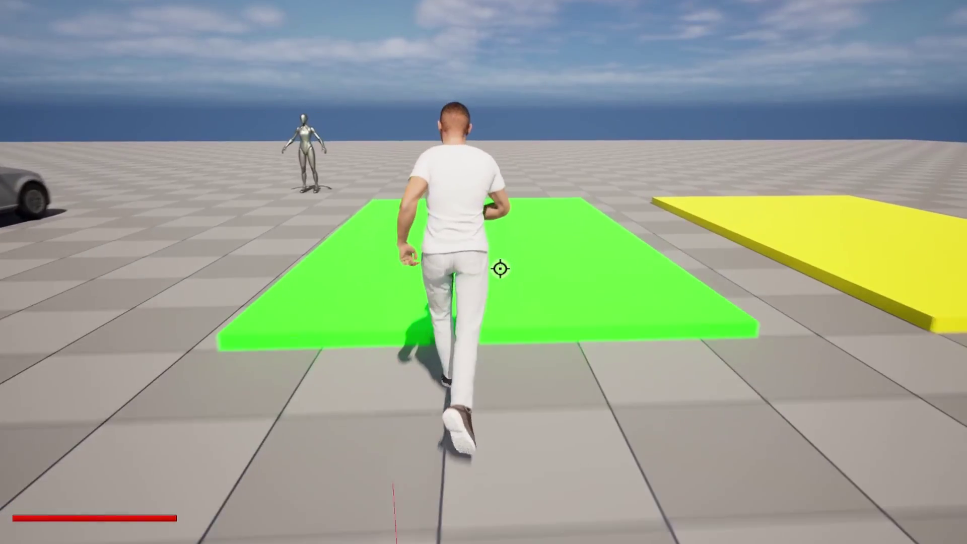
key("d")
key("s")
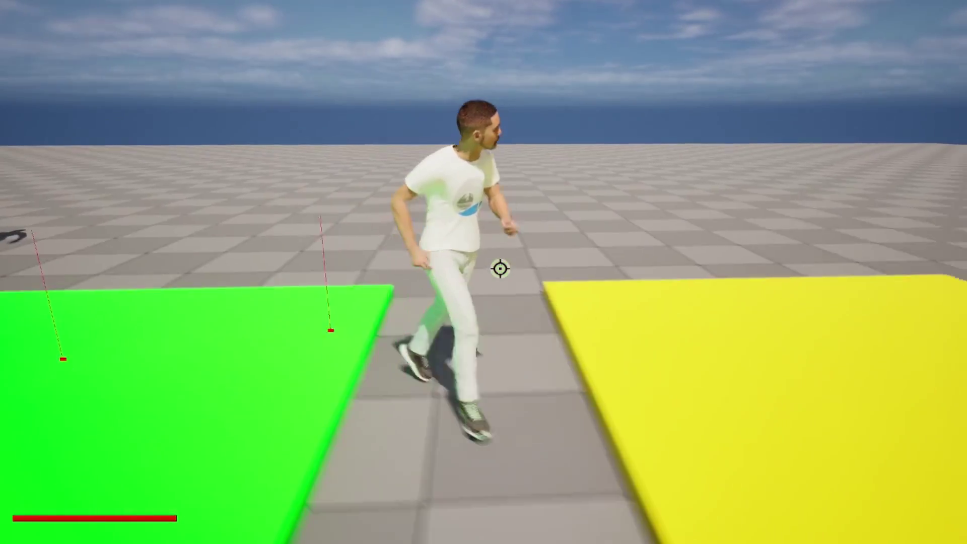
key("s")
key("a")
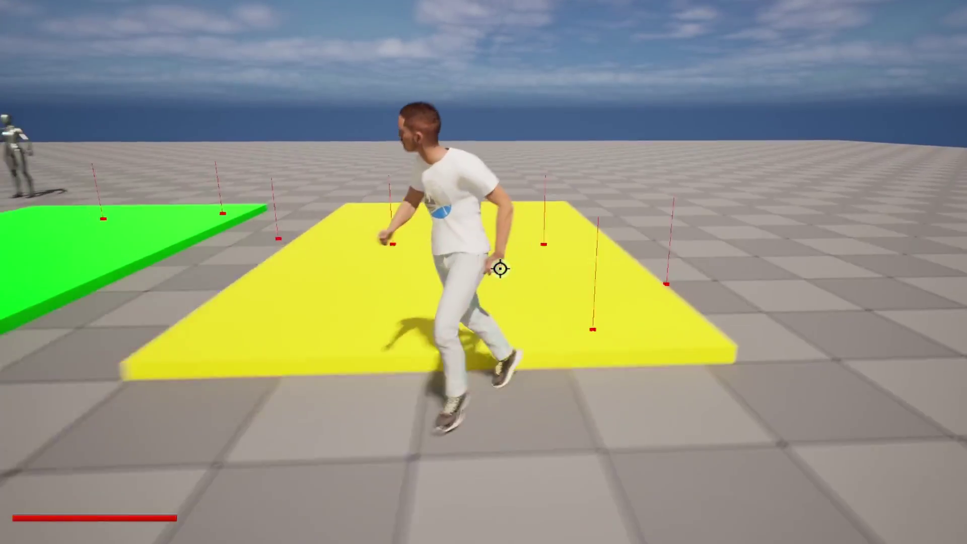
key("w")
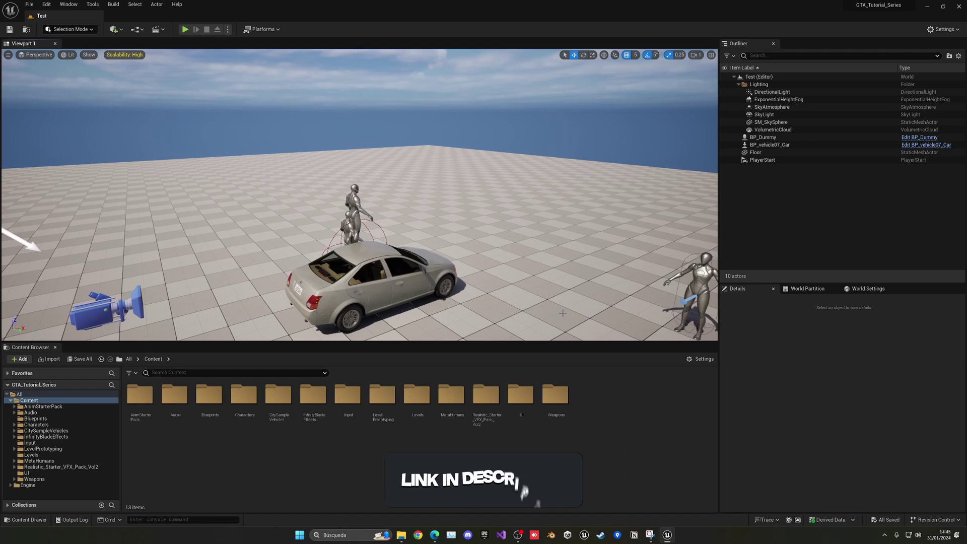
Step: Create a folder named Footsteps inside the Audio folder
double_click(175, 408)
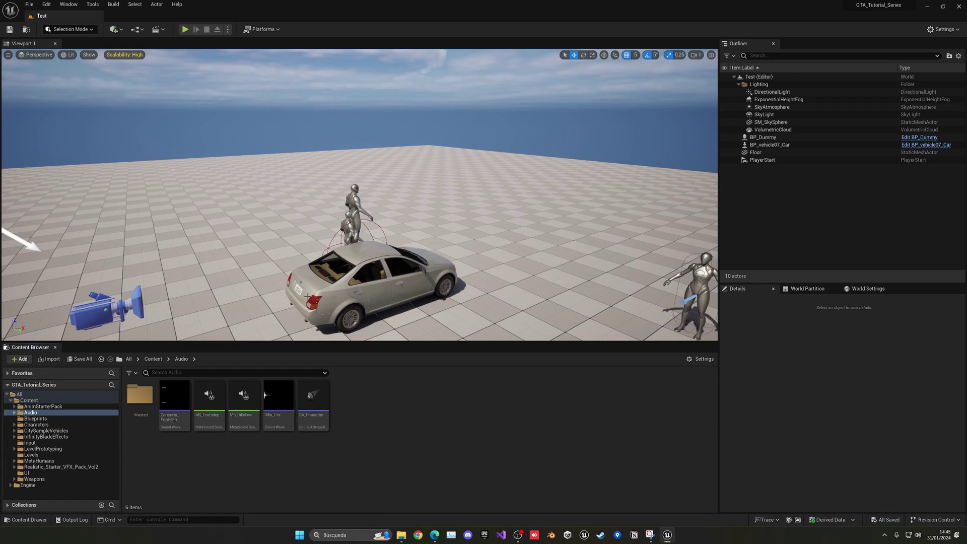
right_click(390, 396)
left_click(412, 110)
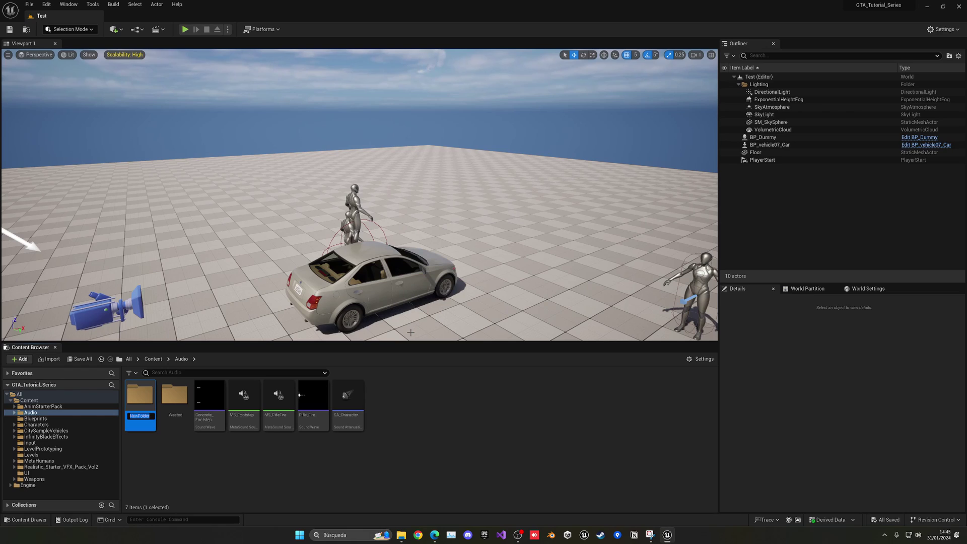
type("Footsteps")
key("Return")
Step: Move the Concrete_Footstep sound wave and the MS_Footstep MetaSound into the Footsteps folder, and open that folder
left_click(225, 427)
left_click(243, 418, "ctrl")
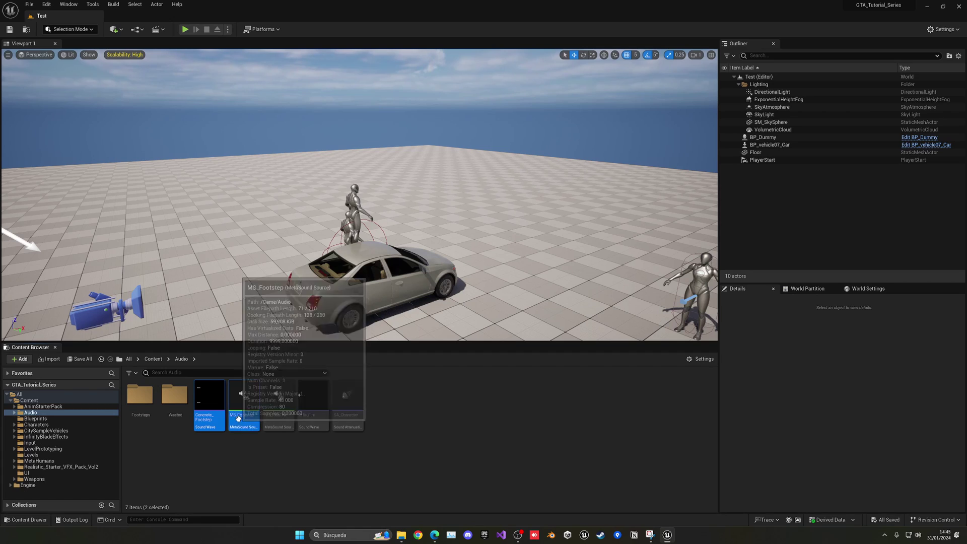
left_click_drag(243, 398, 150, 422)
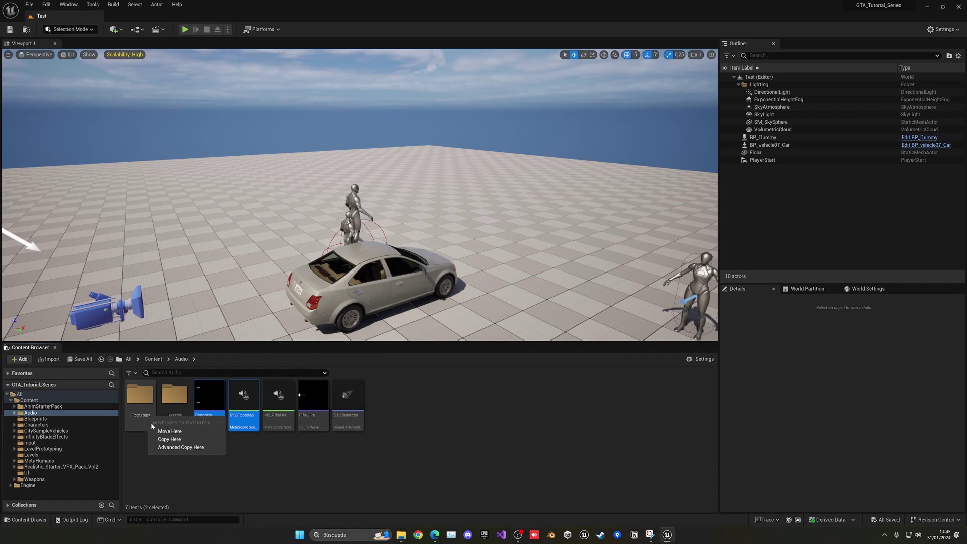
left_click(157, 437)
double_click(140, 396)
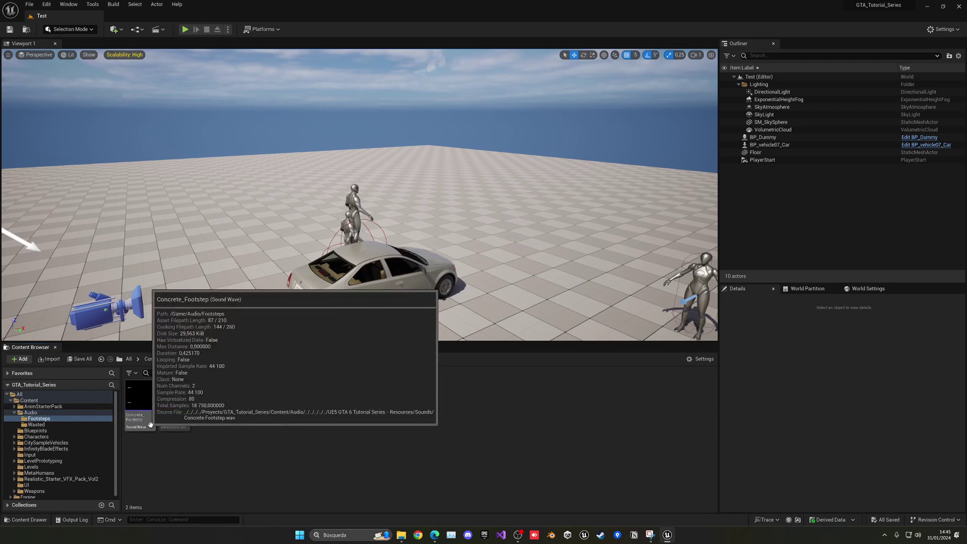
Step: Rename the MS_Footstep MetaSound as MS_Concrete_Footstep
left_click(182, 416)
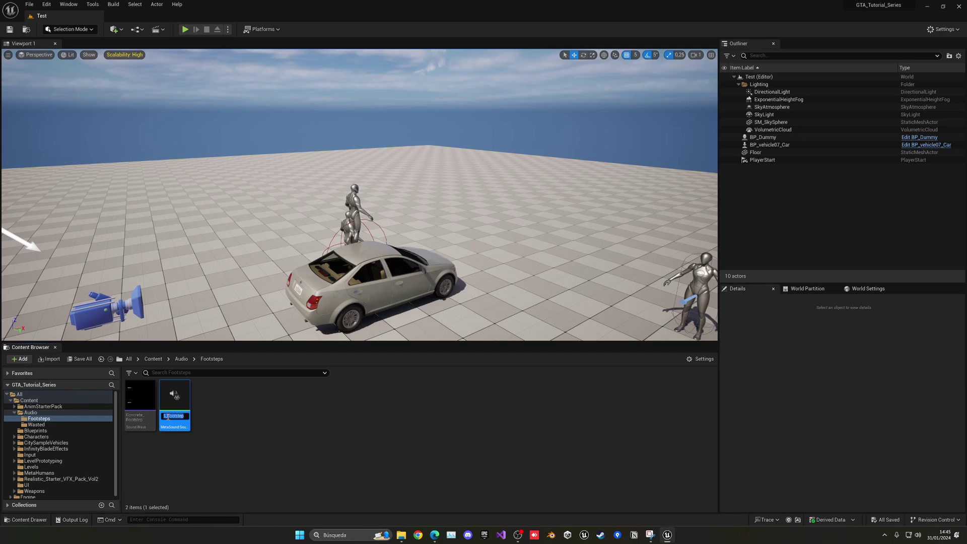
left_click(168, 416)
type("Concrete_")
key("Return")
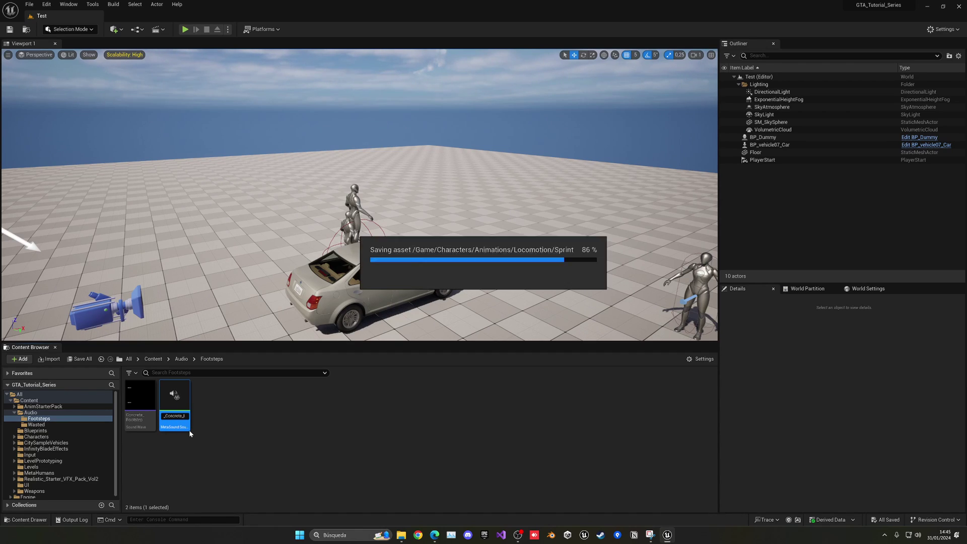
left_click(206, 437)
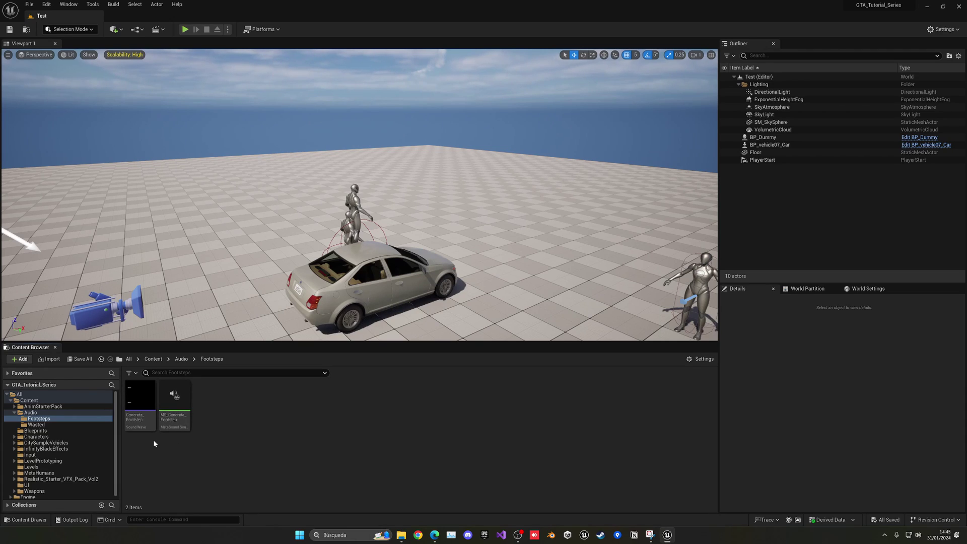
Step: Switch to File Explorer and import Grass Footstep.wav into the project's Footsteps folder, closing the Explorer window
key("alt+Tab")
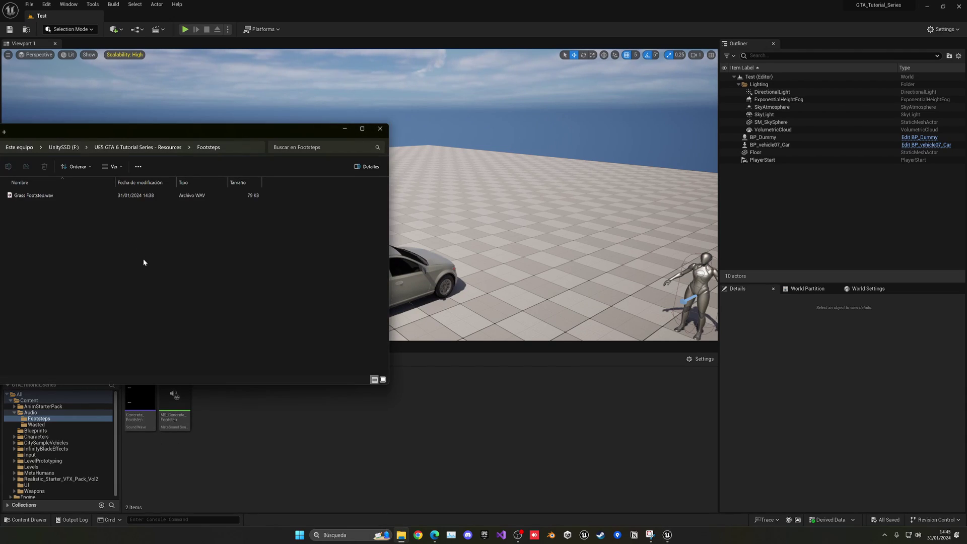
left_click(76, 198)
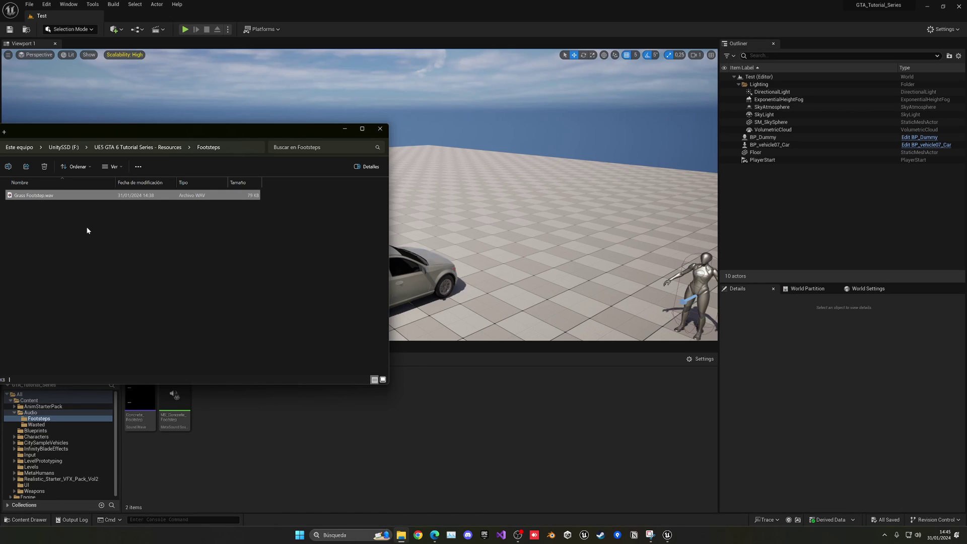
left_click_drag(251, 435, 270, 442)
left_click(379, 128)
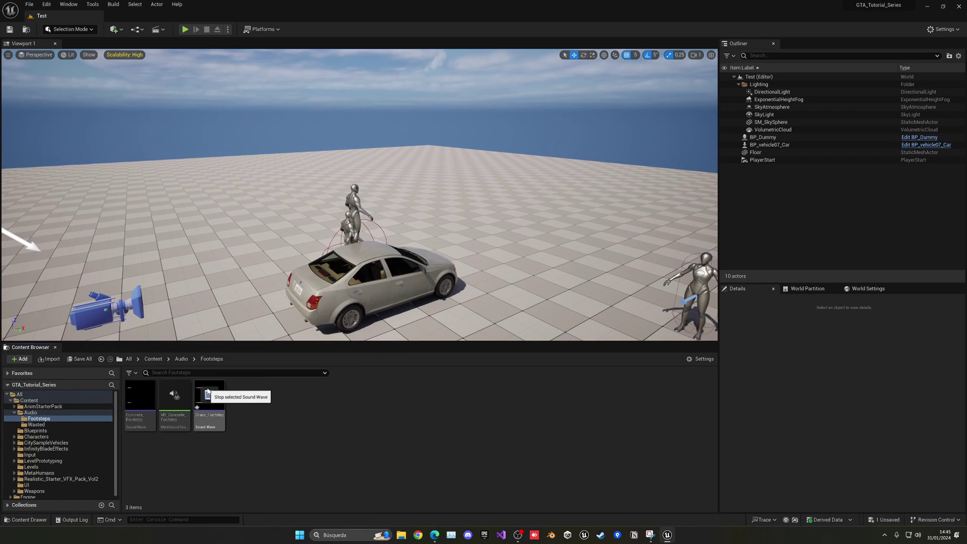
Step: Preview the Concrete_Footstep and Grass_Footstep sound waves, and save the imported asset
left_click(139, 395)
left_click(209, 395)
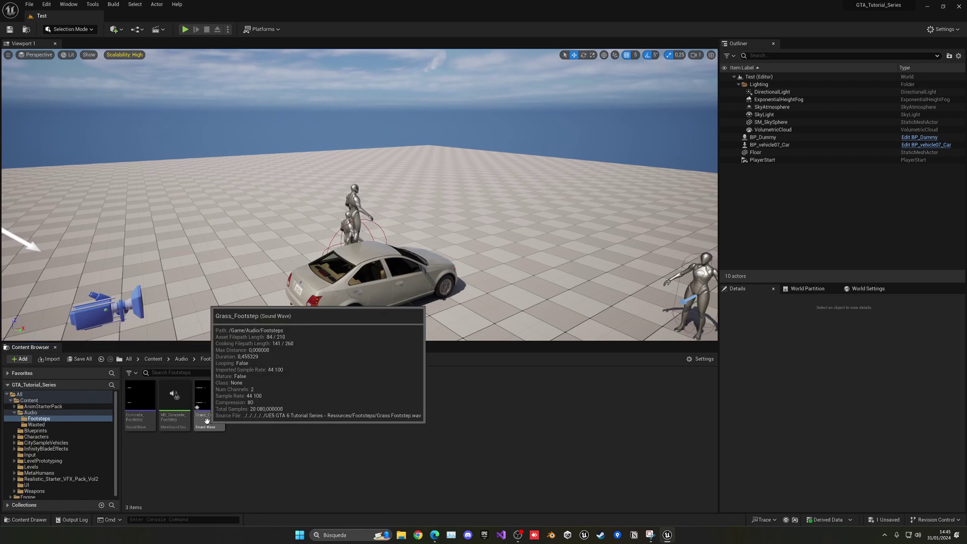
key("ctrl+s")
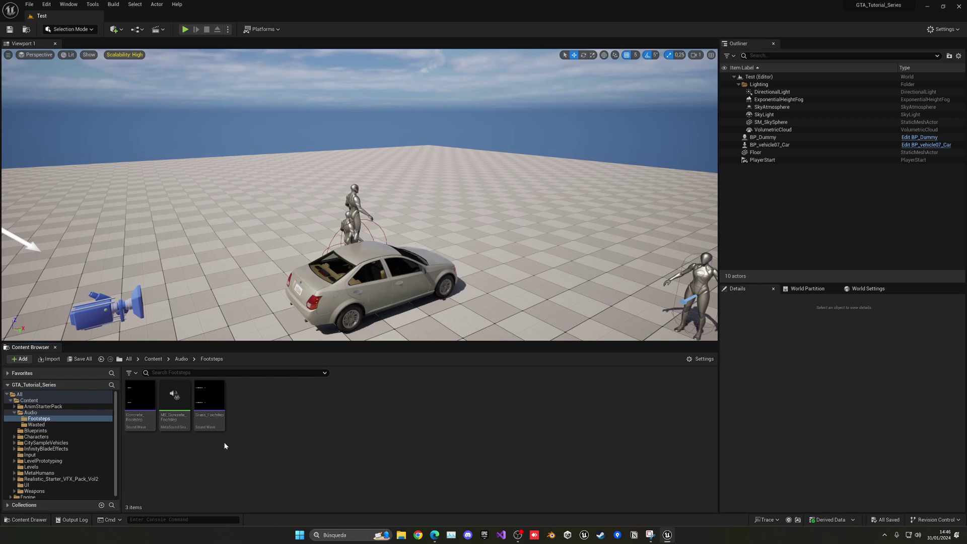
Step: Duplicate the MS_Concrete_Footstep MetaSound and name the copy MS_Grass_Footstep
left_click(184, 422)
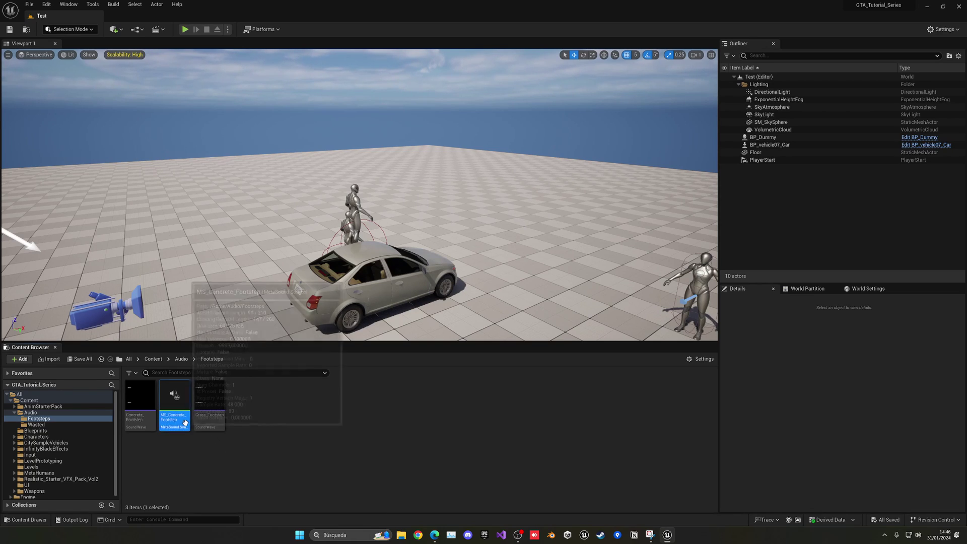
key("ctrl+d")
key("Right")
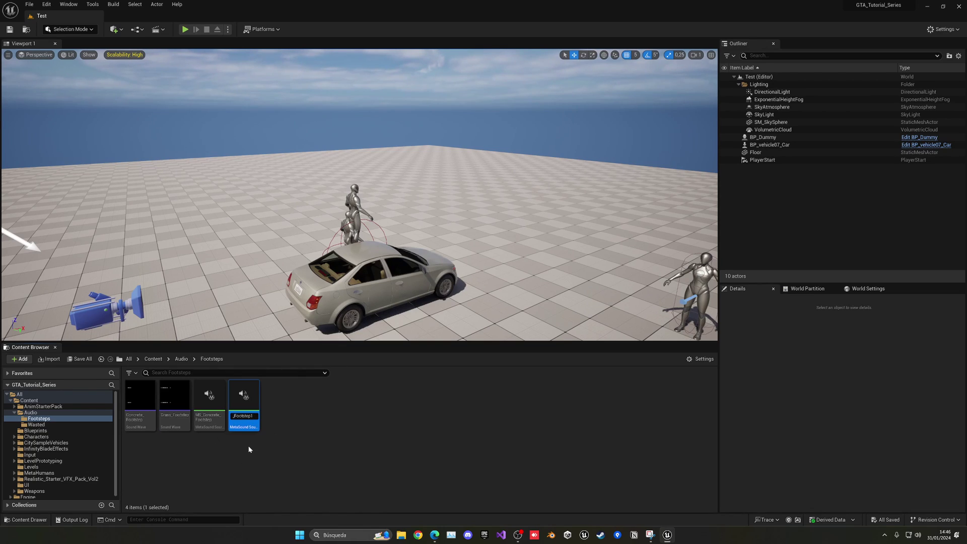
key("BackSpace")
key("Home")
key("Right")
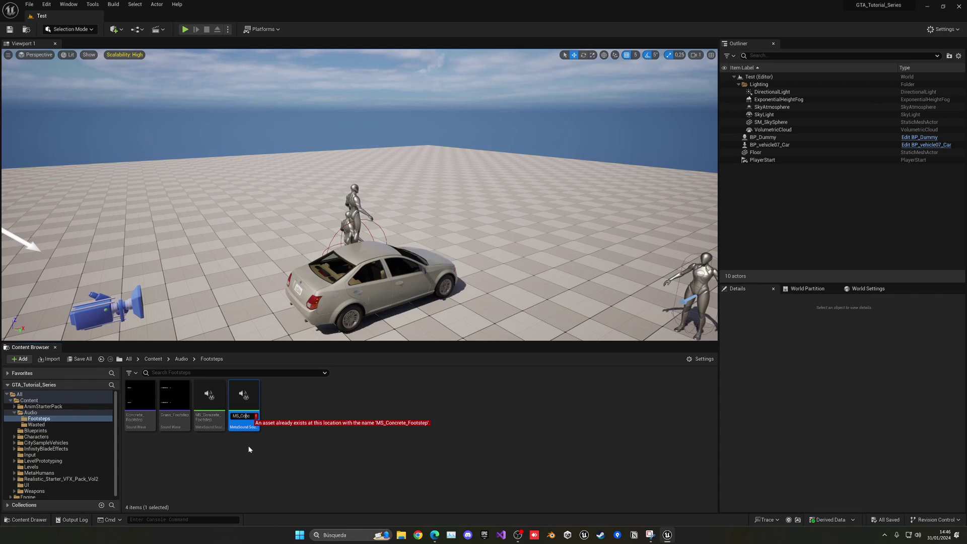
key("Right")
key("Right")
key("BackSpace")
key("BackSpace")
key("BackSpace")
key("BackSpace")
key("BackSpace")
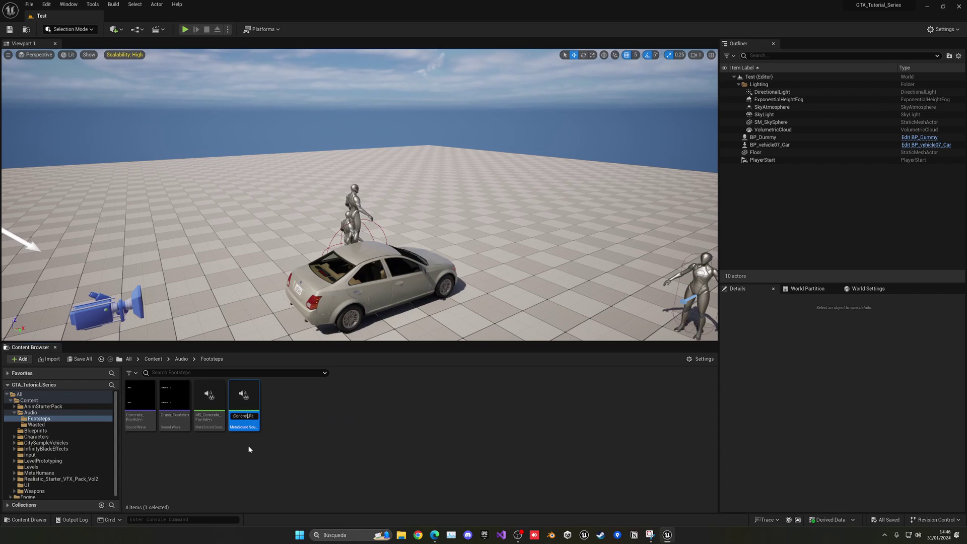
key("BackSpace")
key("BackSpace")
key("BackSpace")
type("Grass")
key("Return")
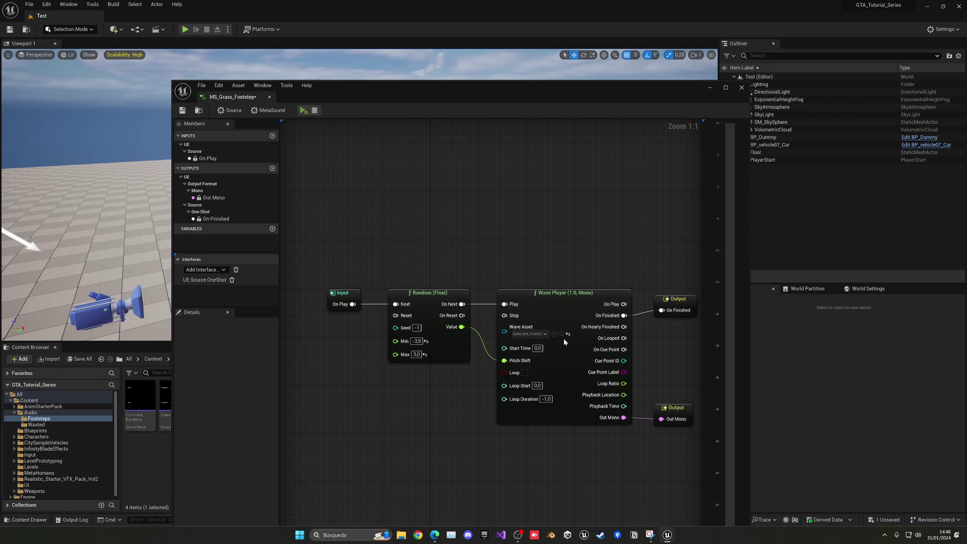
Step: Set the Wave Player's wave asset to Grass_Footstep in the MS_Grass_Footstep graph and preview the sound
left_click(528, 334)
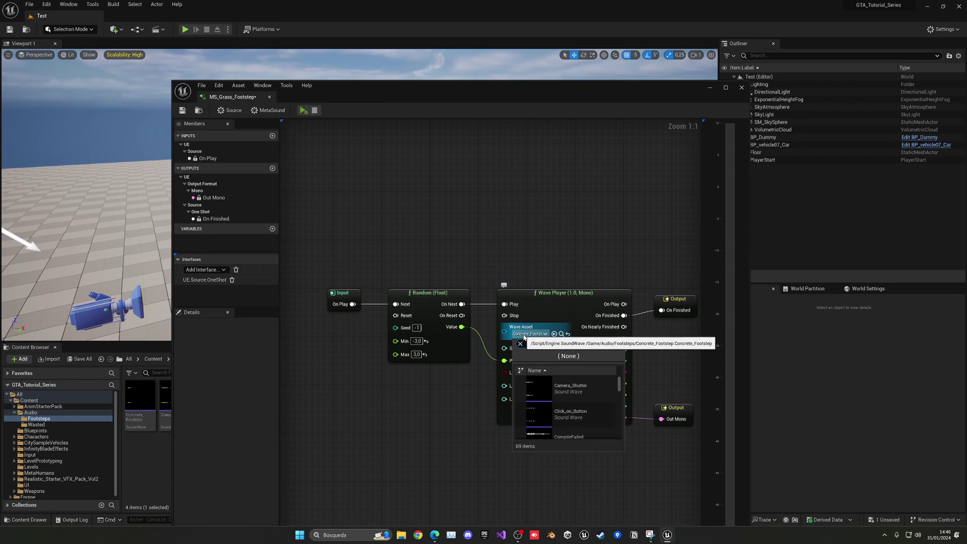
scroll(558, 398, "down", 2)
left_click(559, 390)
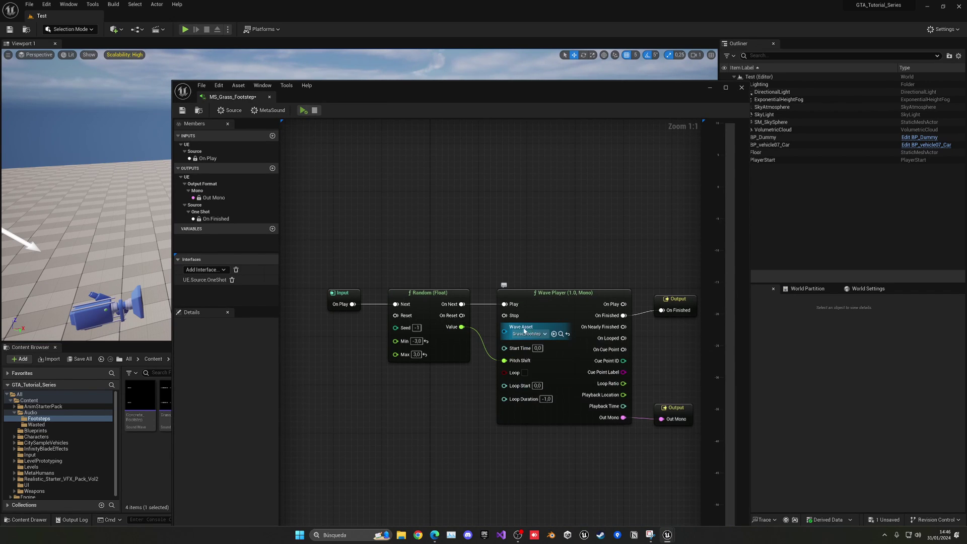
left_click(303, 110)
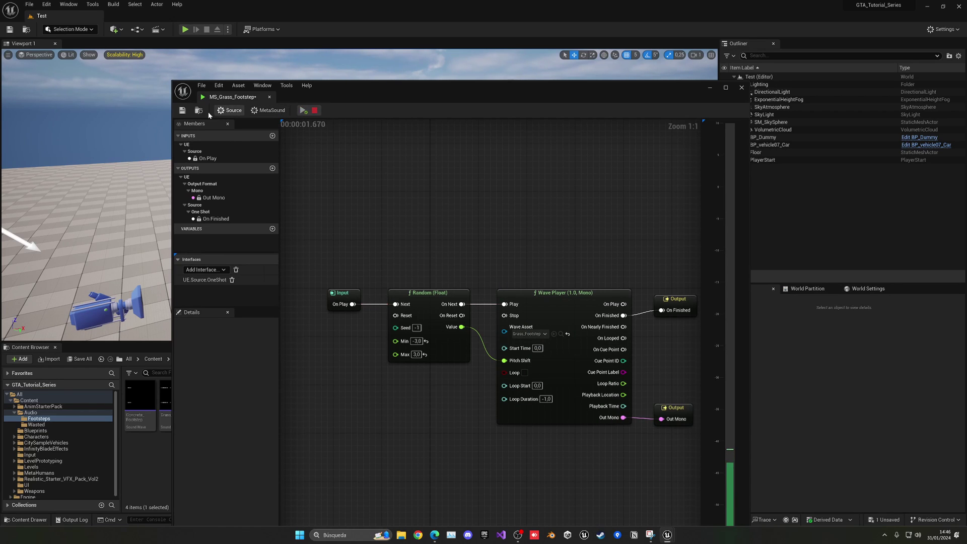
Step: Save the MS_Grass_Footstep MetaSound and close its editor
key("ctrl+s")
middle_click(218, 97)
left_click(289, 468)
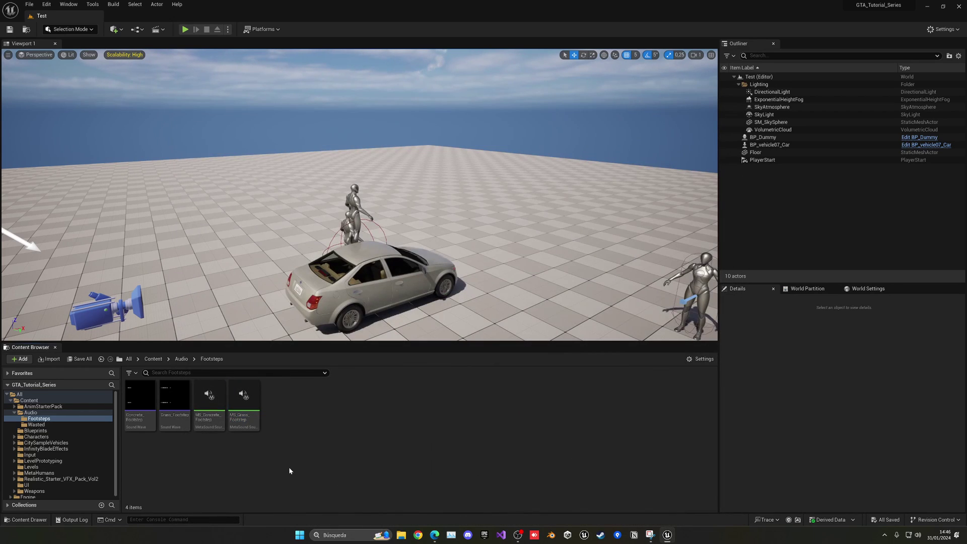
right_click(289, 471)
left_click(299, 432)
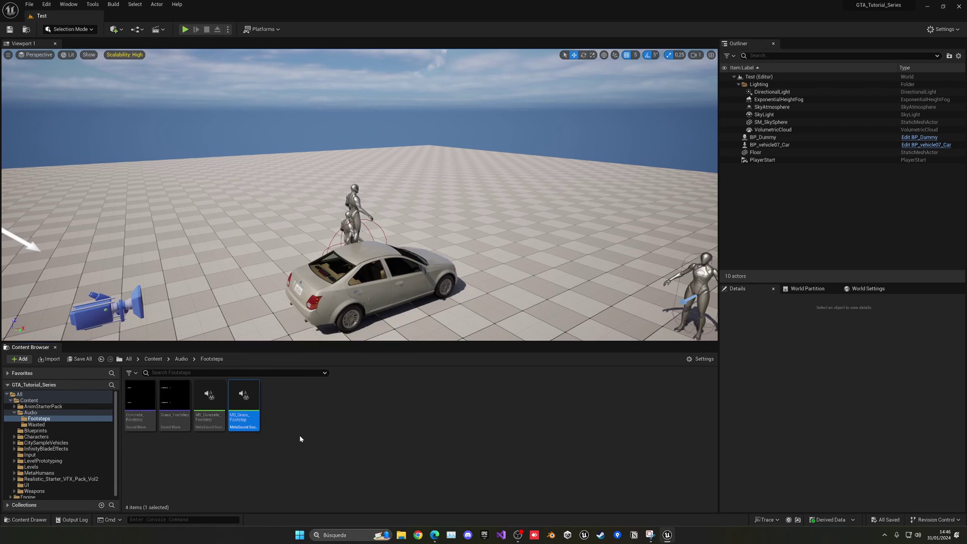
Step: Duplicate the MS_Grass_Footstep MetaSound, name the copy MS_Sand_Footstep, and open it
key("BackSpace")
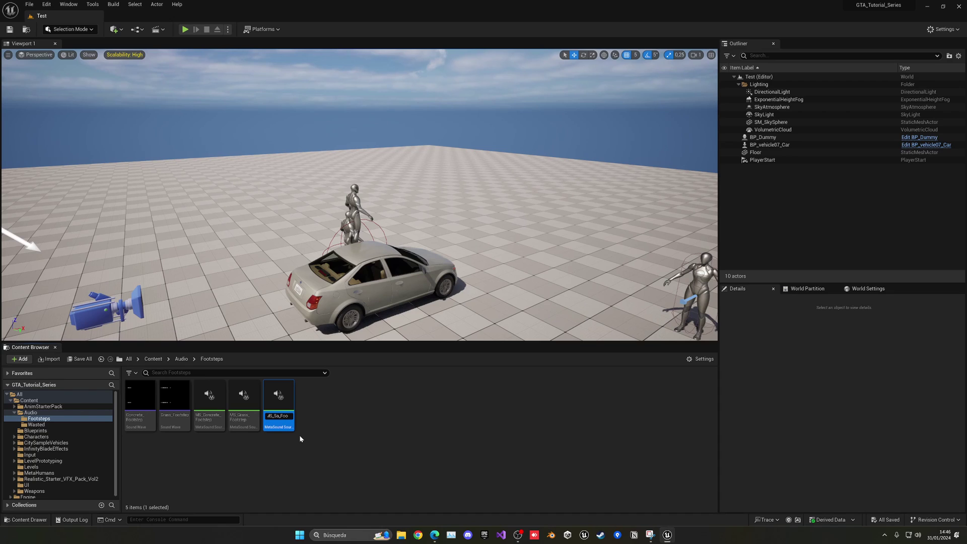
key("Return")
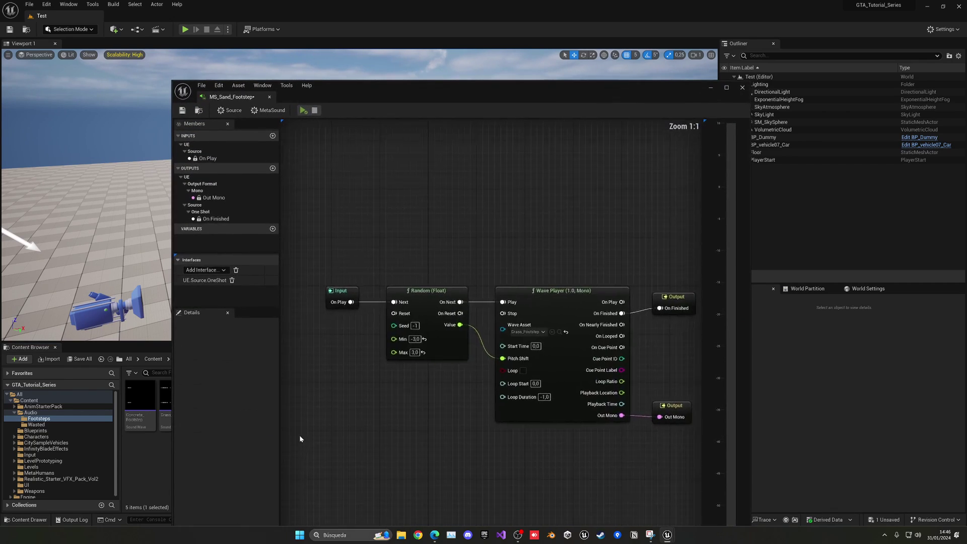
Step: Set the Min value of the Random (Float) node in MS_Sand_Footstep to 5
left_click(417, 341)
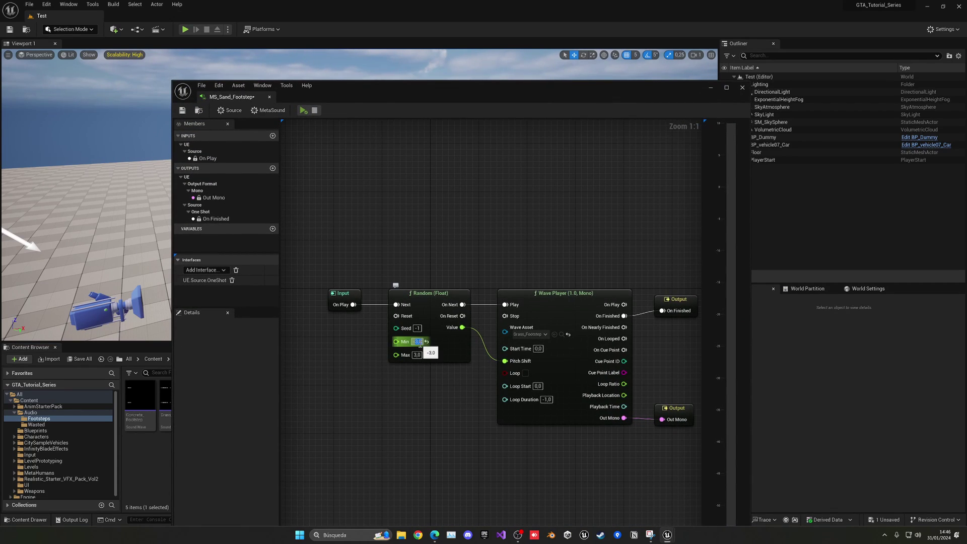
type("5")
key("Return")
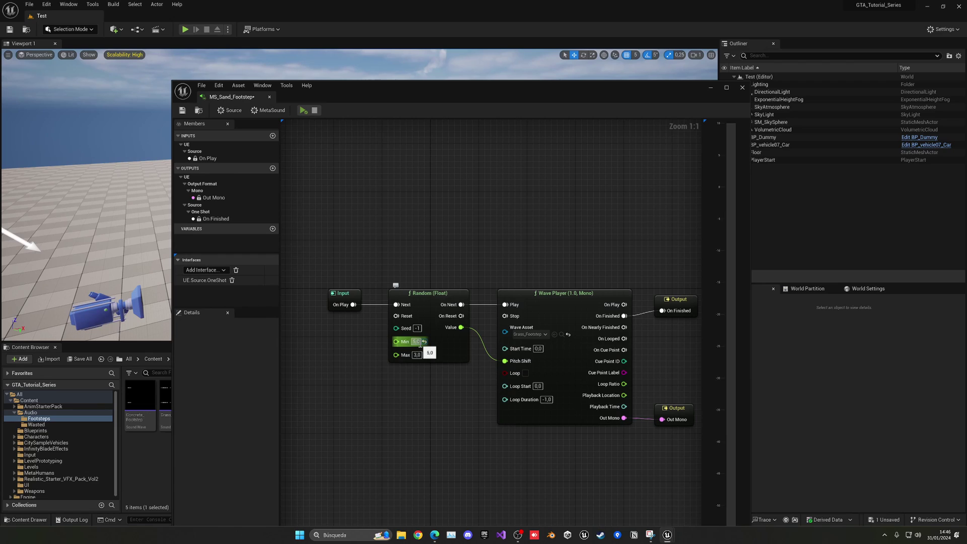
key("Tab")
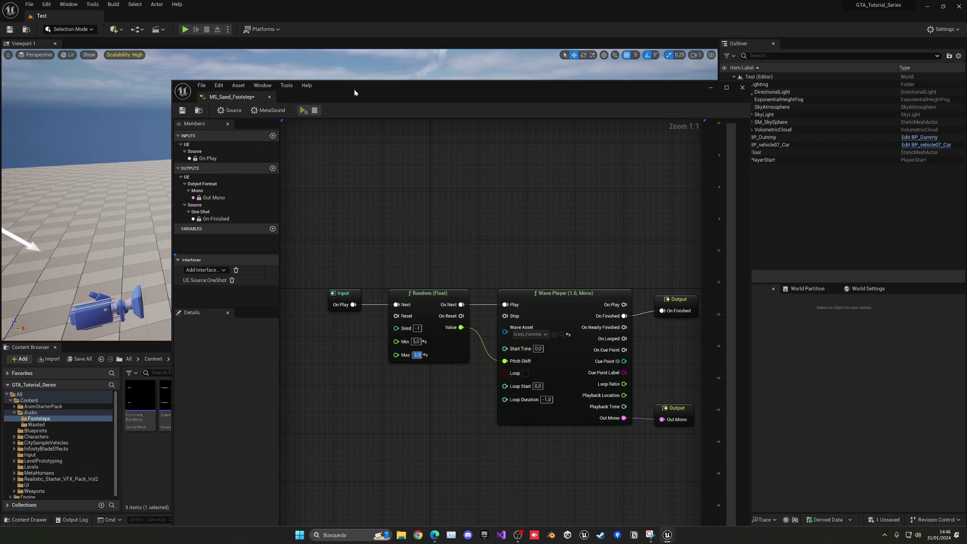
Step: Open MS_Grass_Footstep alongside MS_Sand_Footstep to compare their Random (Float) values, and return to the sand graph
left_click_drag(354, 93, 487, 96)
double_click(244, 398)
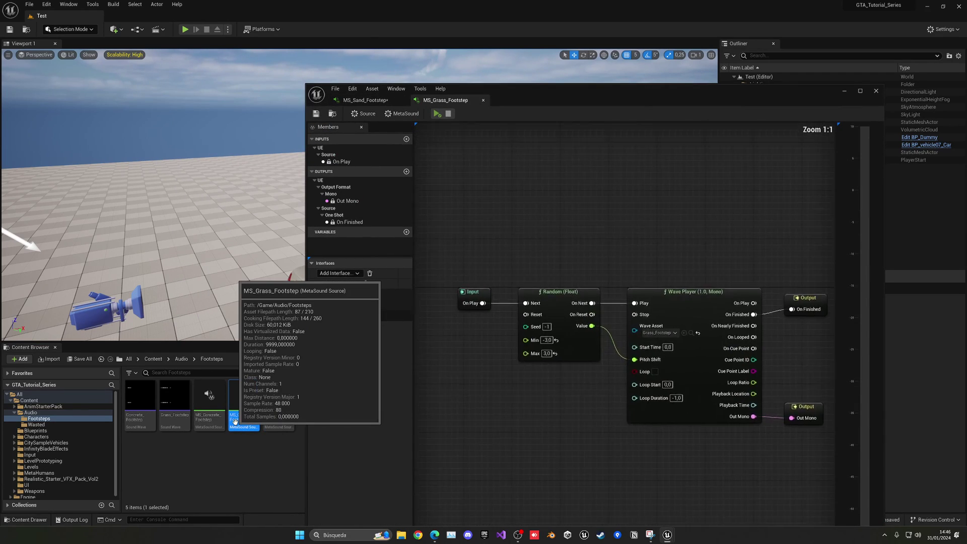
double_click(265, 424)
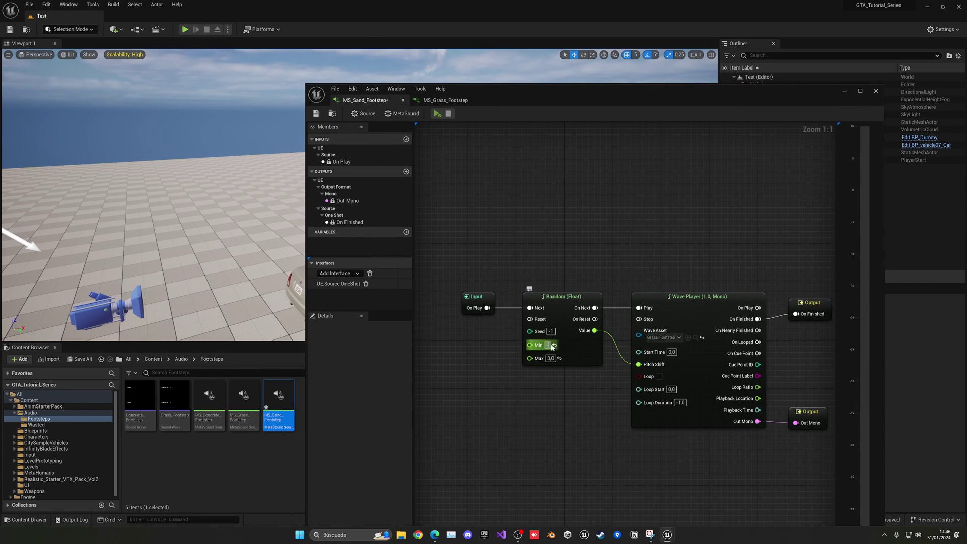
Step: Try a Random (Float) range of Min -5 and Max 5 in MS_Sand_Footstep and preview the sound
type("-5")
key("Tab")
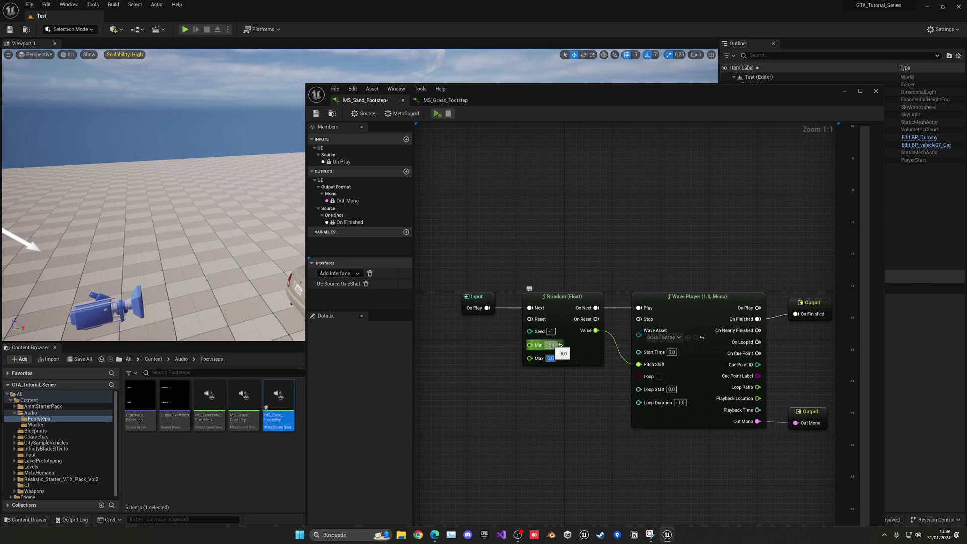
type("5")
left_click(437, 114)
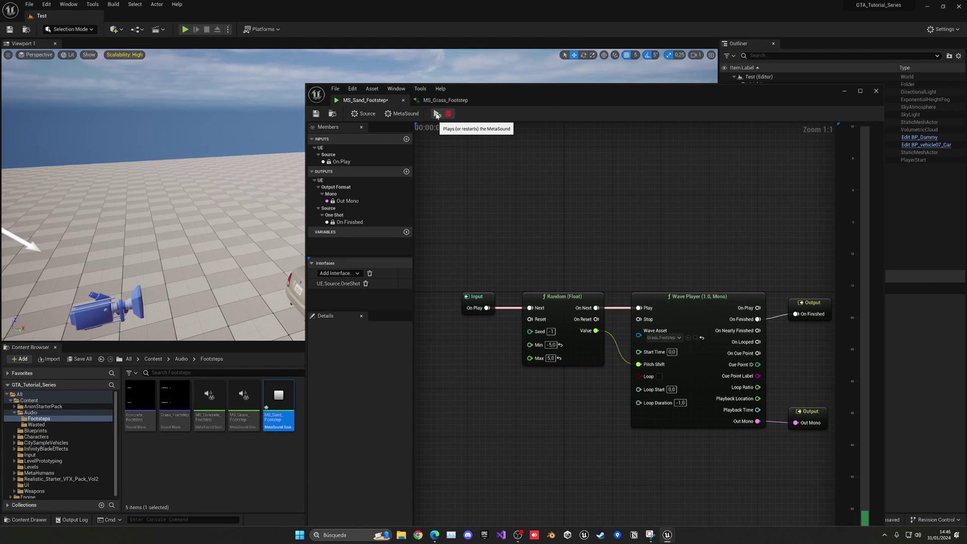
Step: Preview the MS_Grass_Footstep sound for comparison and return to the MS_Sand_Footstep graph
left_click(448, 100)
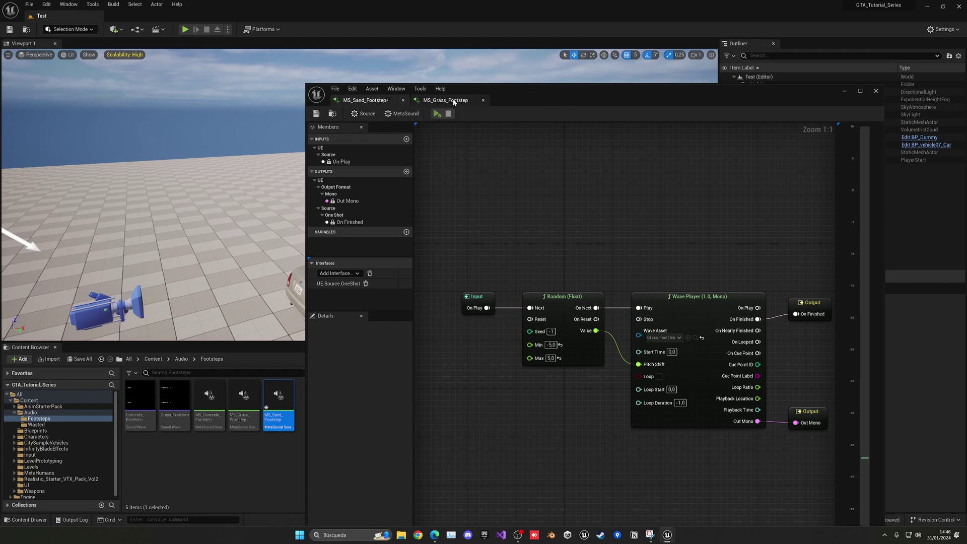
left_click(437, 113)
left_click(365, 101)
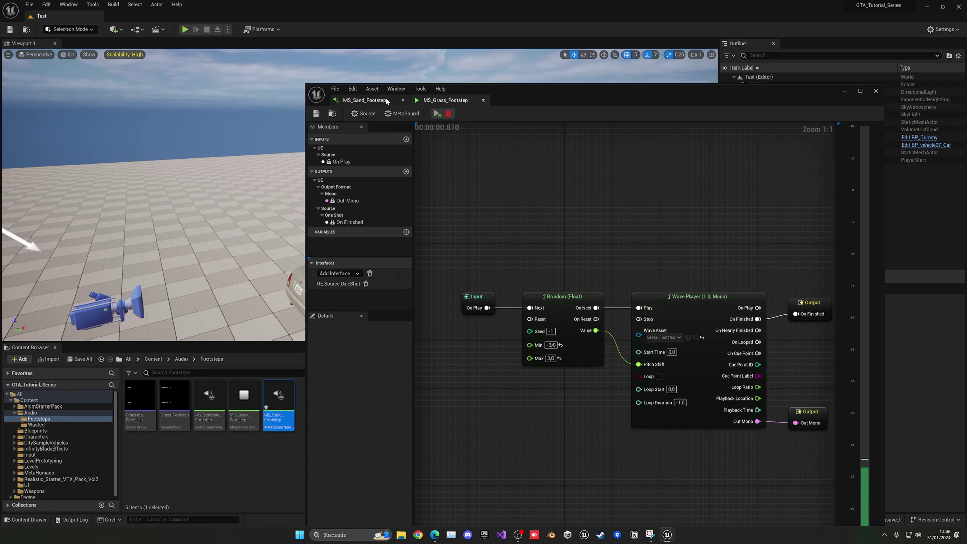
Step: Try a Random (Float) range of Min -10 and Max -5 in MS_Sand_Footstep and preview the sound
left_click(550, 344)
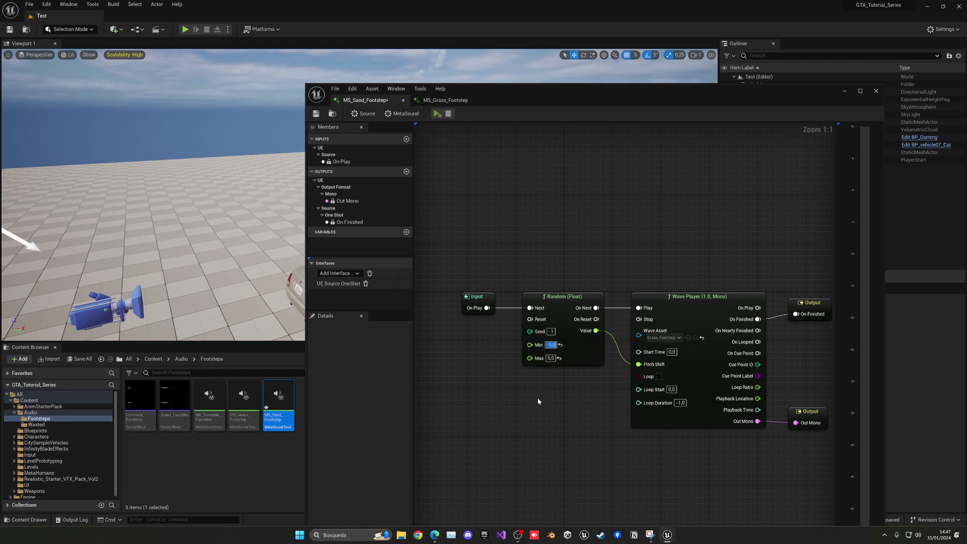
type("-10")
key("Tab")
type("-5")
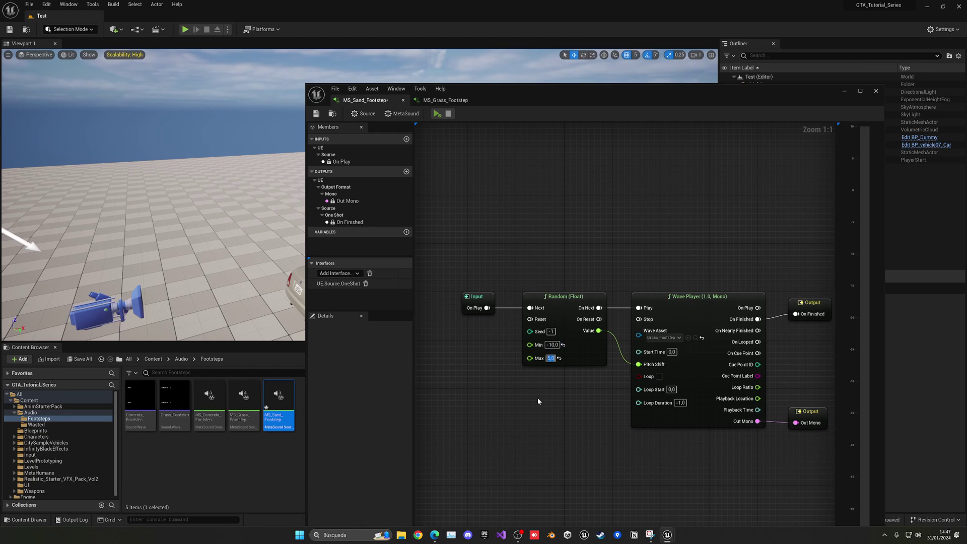
left_click(436, 114)
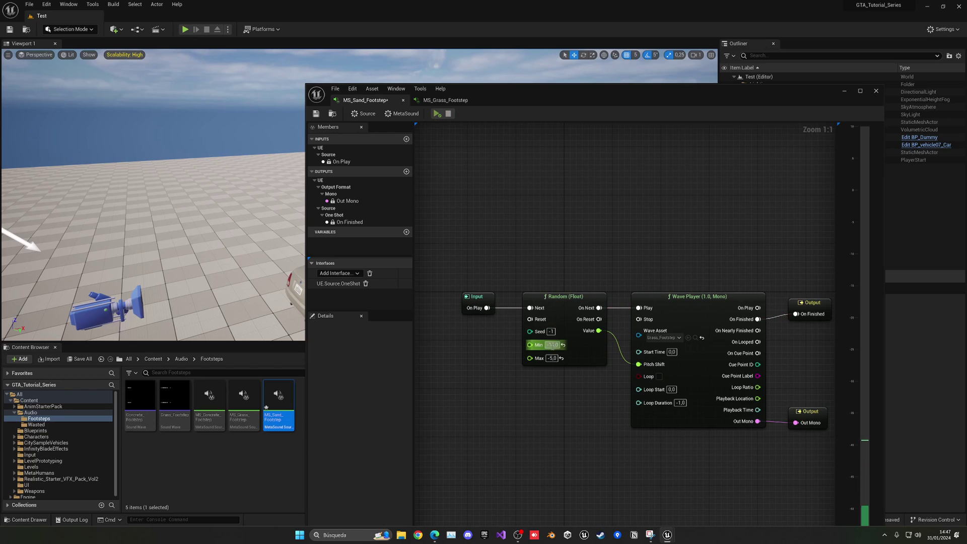
Step: Set the Random (Float) node's Min to 3 and Max to 5 in MS_Sand_Footstep and preview the sound
left_click(552, 344)
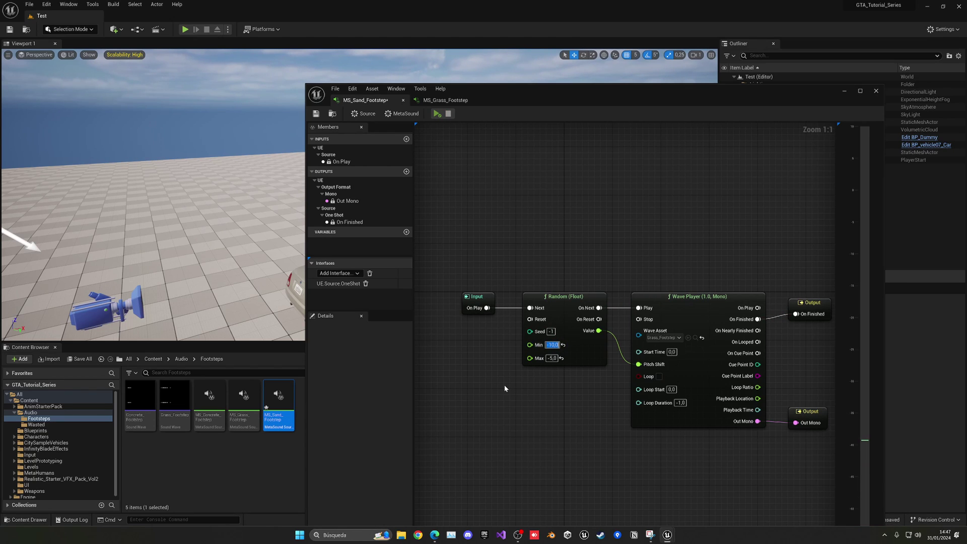
type("3")
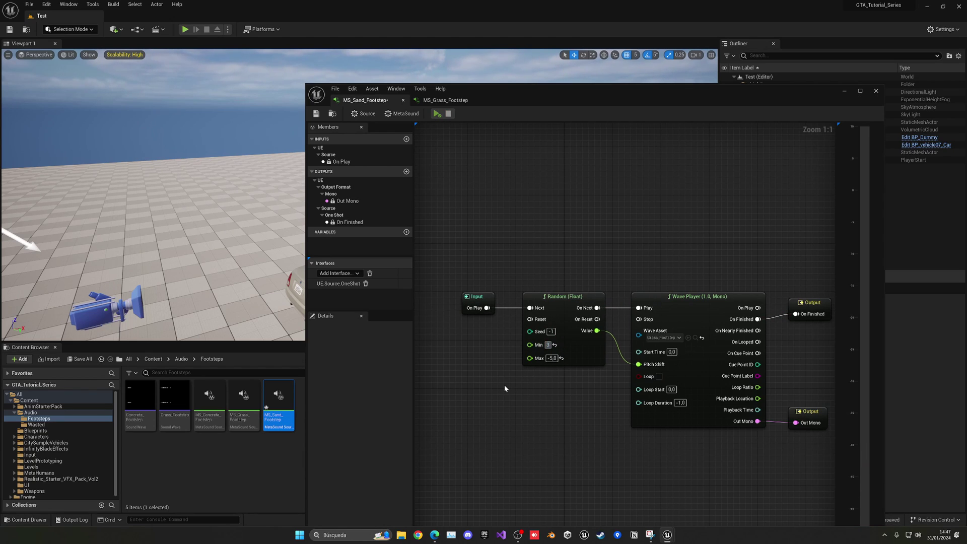
key("Tab")
type("5")
key("Return")
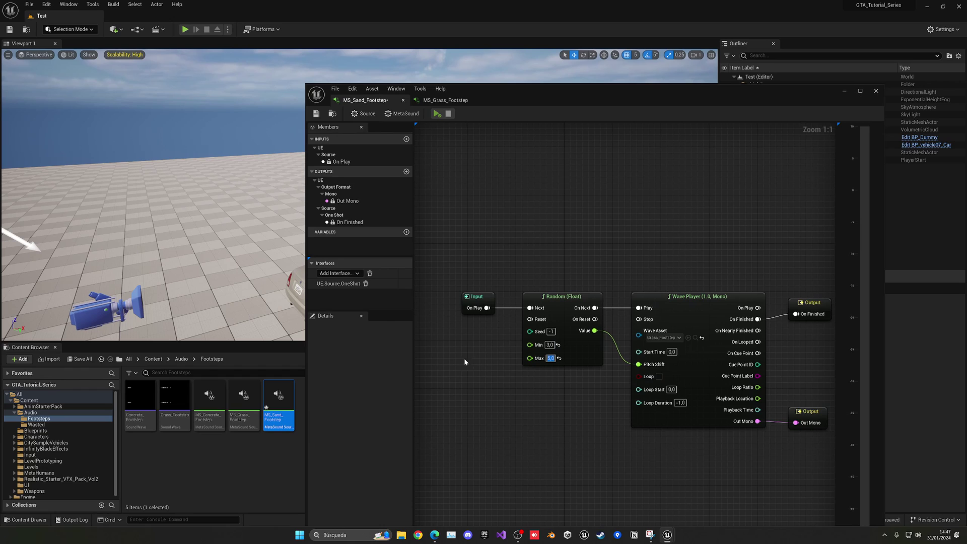
left_click(437, 113)
Step: Save the MS_Sand_Footstep MetaSound and close both the sand and grass MetaSound editors
key("ctrl+s")
middle_click(366, 101)
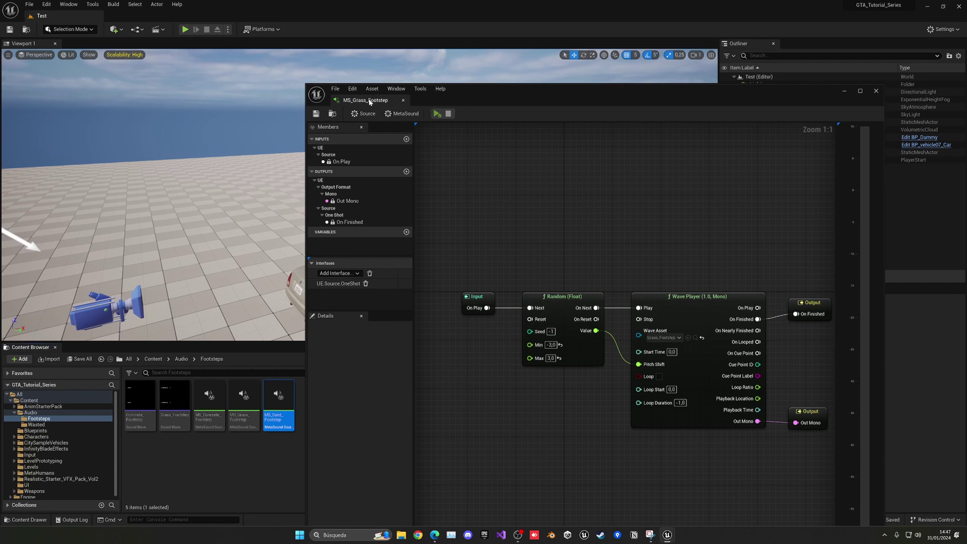
middle_click(369, 101)
left_click(364, 438)
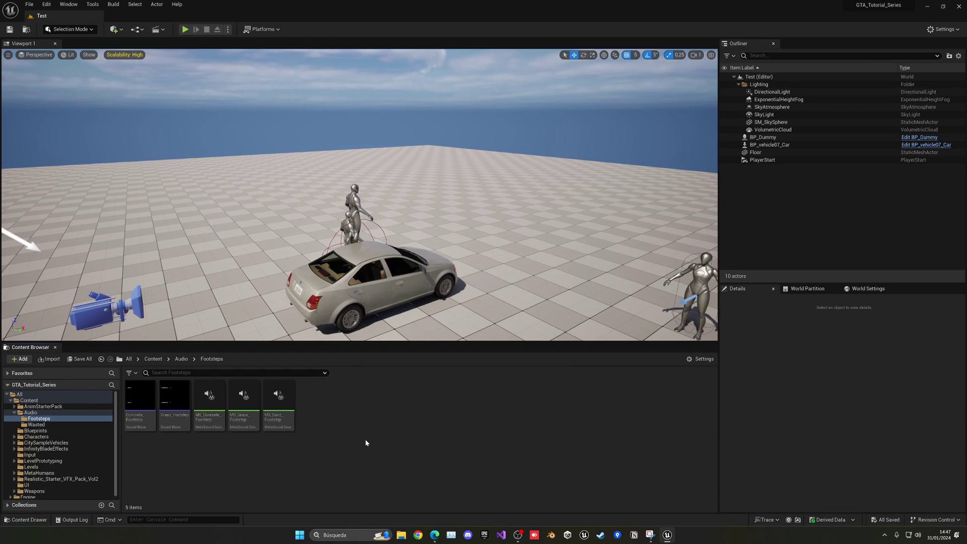
Step: Open the Project Settings and search for "surface" to find the Physical Surface types
left_click(47, 4)
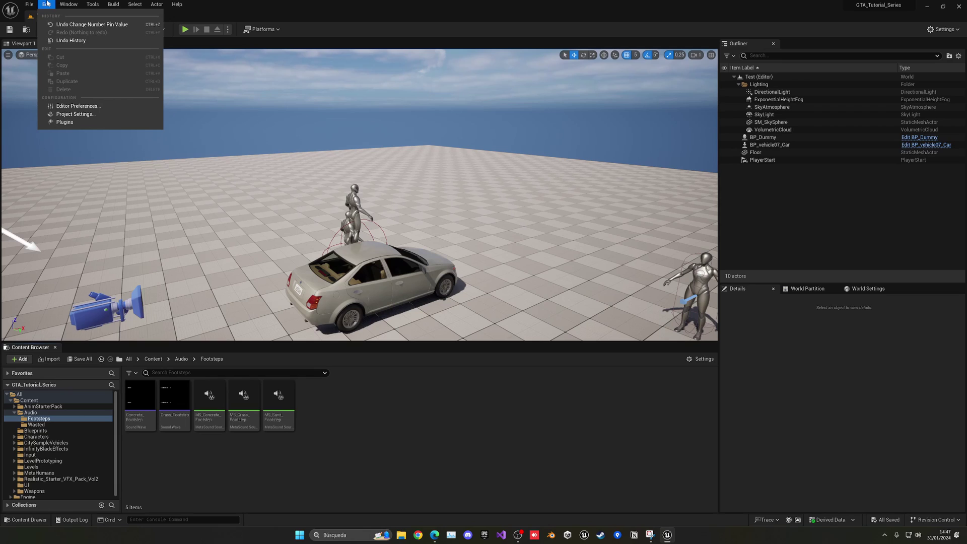
left_click(68, 115)
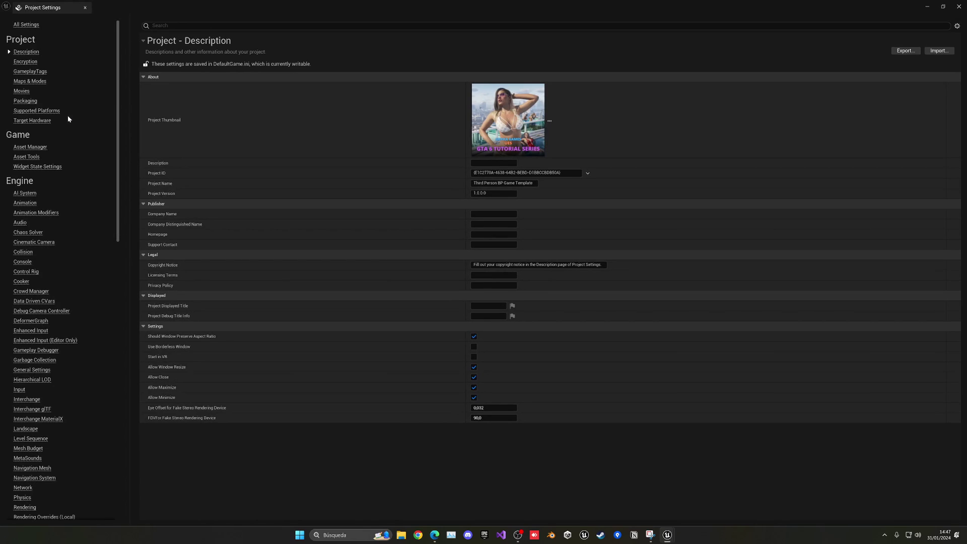
type("suraf")
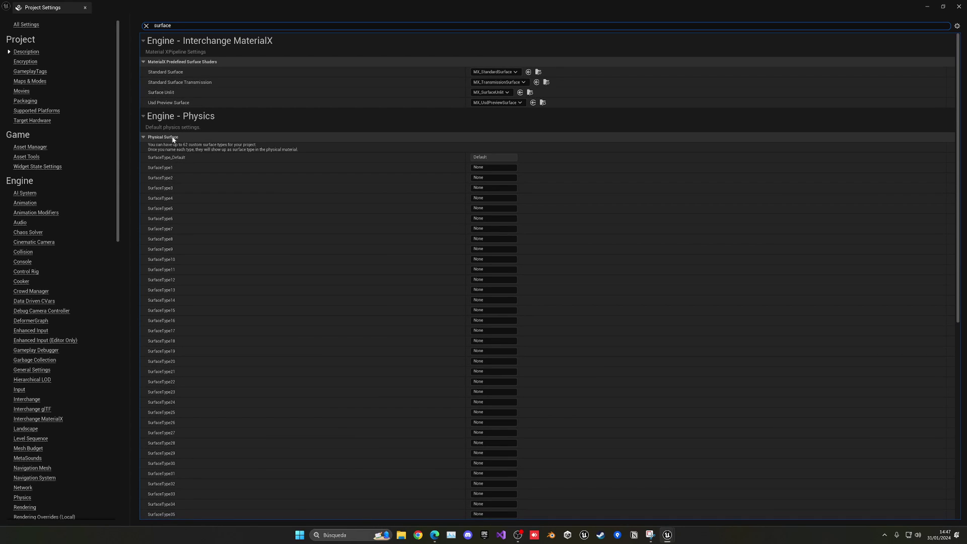
scroll(285, 248, "down", 5)
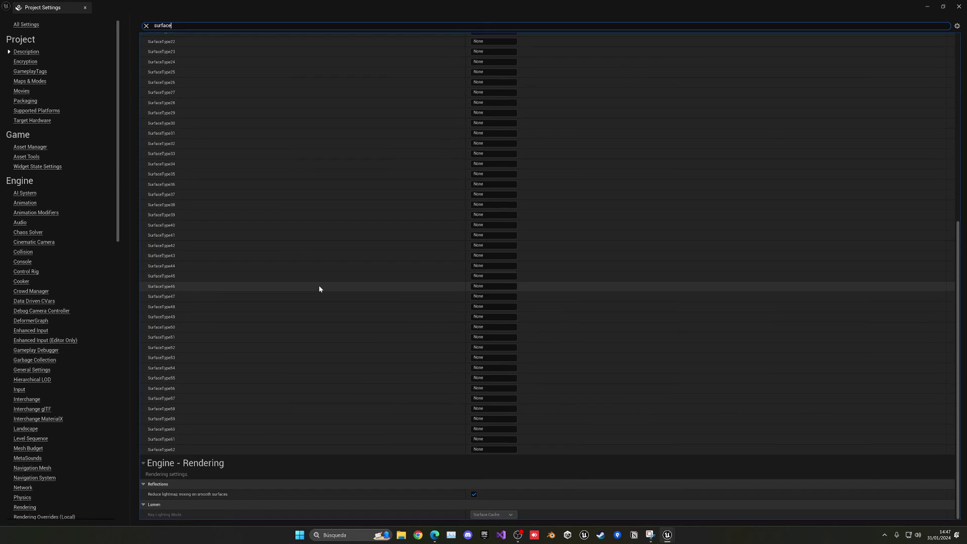
scroll(331, 288, "up", 5)
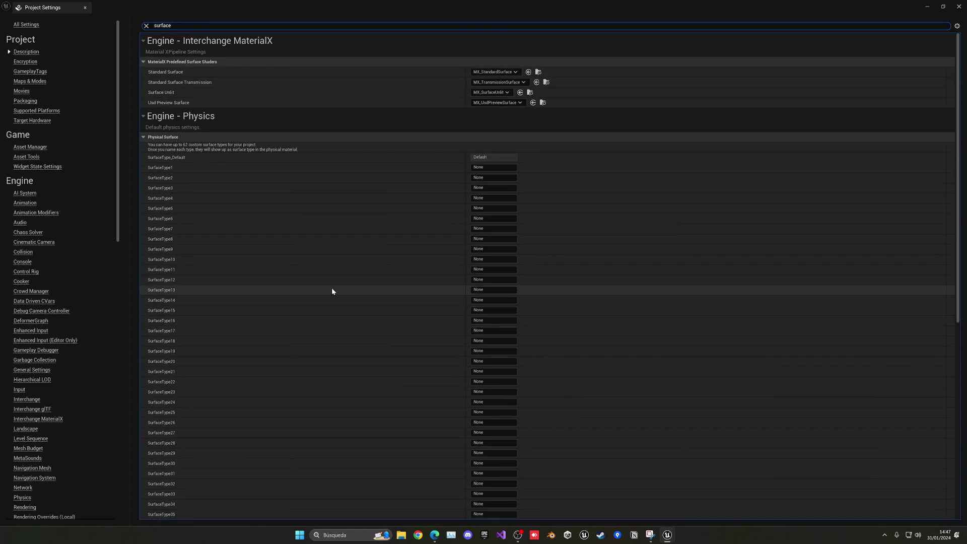
Step: Name the physical surface SurfaceType1 as Grass and SurfaceType2 as Sand
left_click(494, 167)
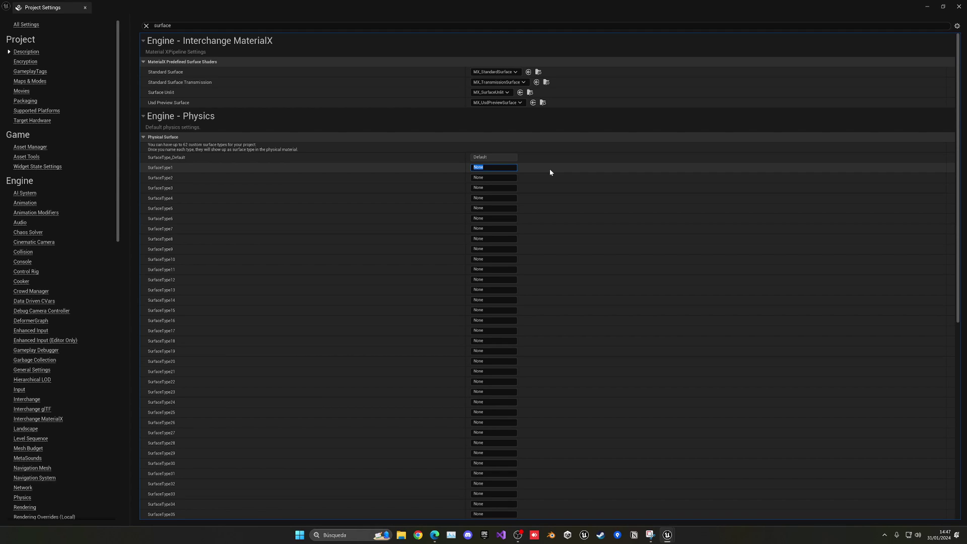
type("Grass")
key("Return")
left_click(503, 178)
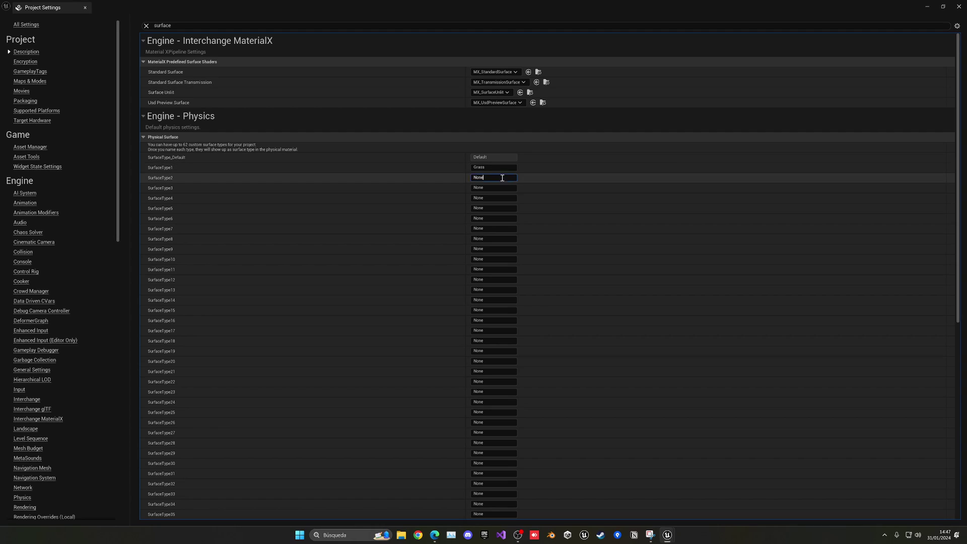
type("S")
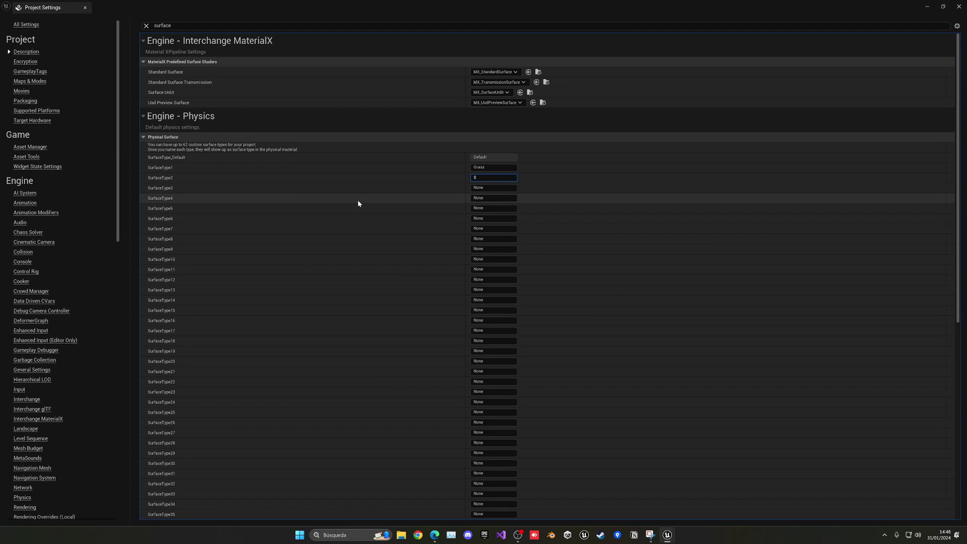
type("znand")
key("Return")
left_click(557, 156)
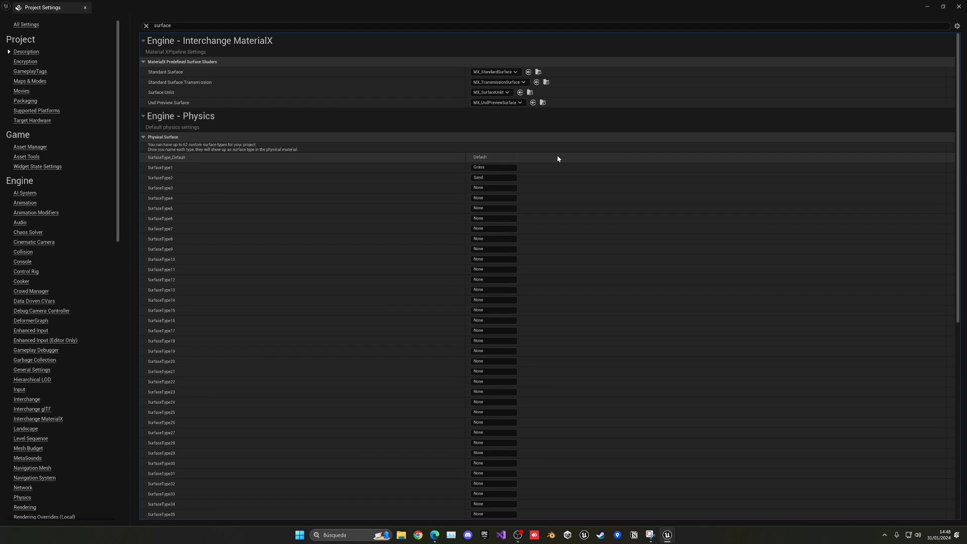
left_click(496, 158)
left_click(494, 167)
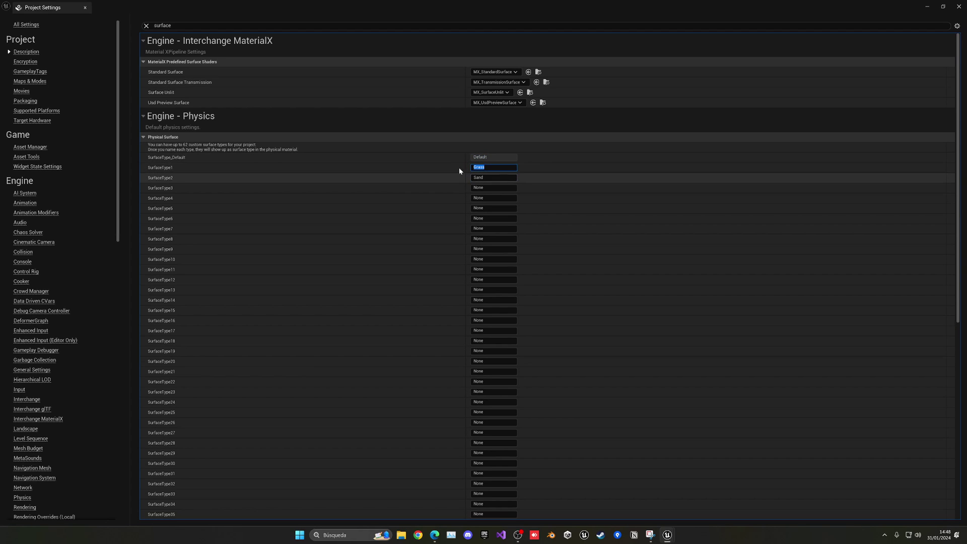
left_click(521, 185)
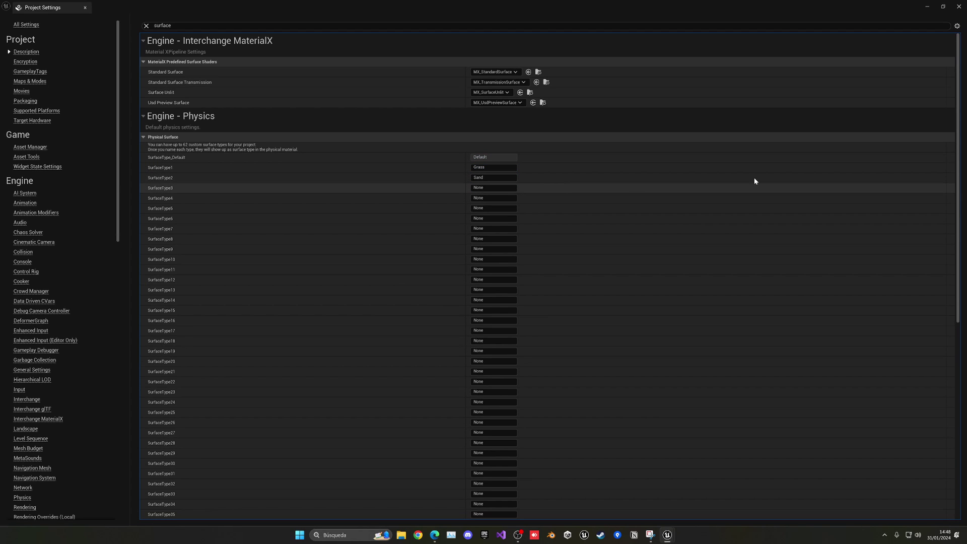